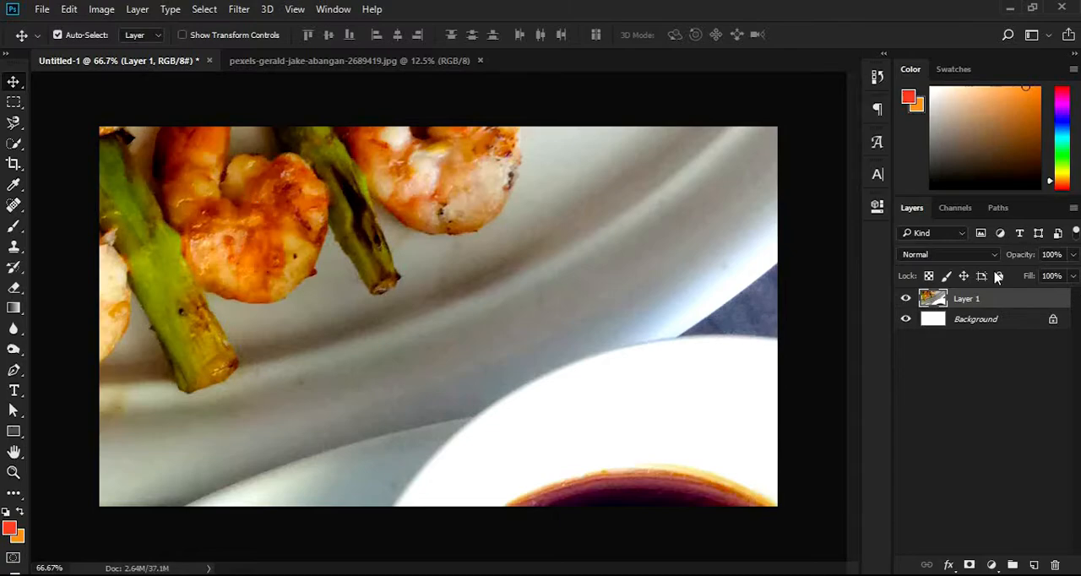
# Convert the food photo layer to a smart object and scale it down proportionally to about 20.8%
pyautogui.rightClick(1003, 295)
pyautogui.click(794, 275)
pyautogui.hotkey('ctrl', 't')
pyautogui.hotkey('ctrl', '0')
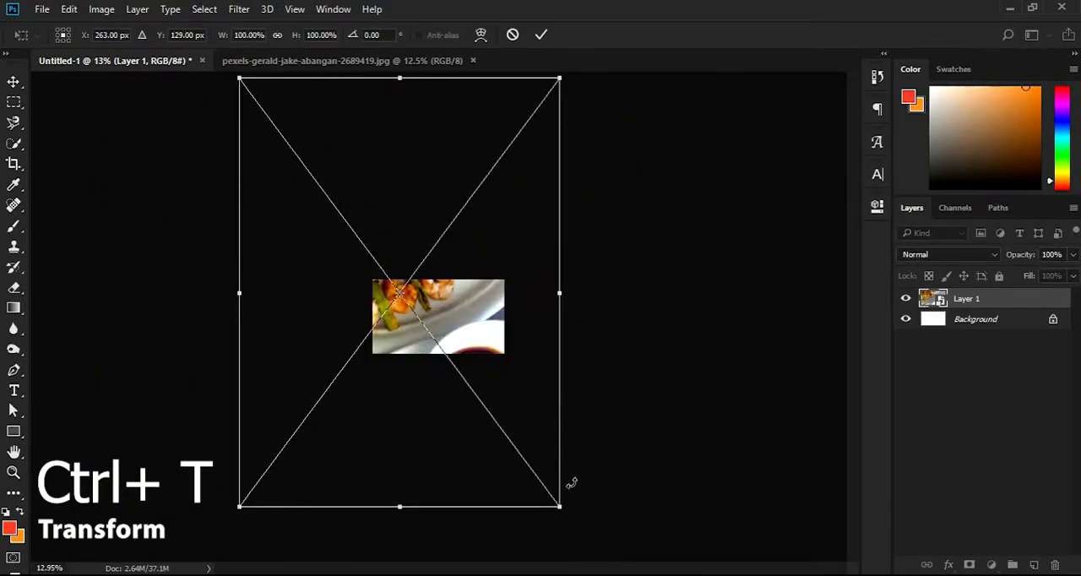
pyautogui.moveTo(559, 507); pyautogui.dragTo(432, 338)
# Move and enlarge the food photo to cover the canvas's left half, leaving a thin strip of background at the left edge
pyautogui.hotkey('ctrl', '+')
pyautogui.hotkey('ctrl', '+')
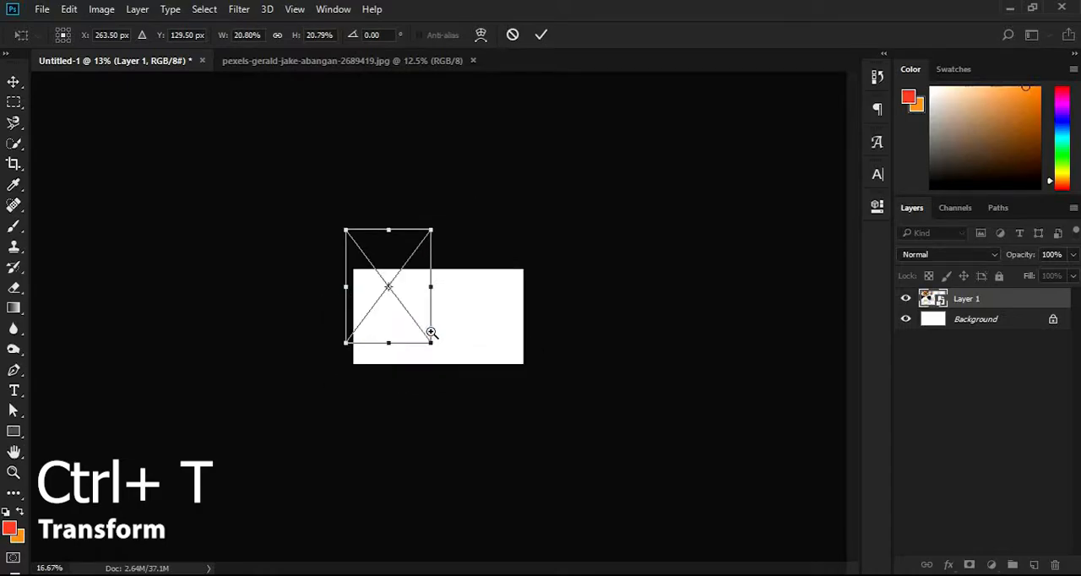
pyautogui.hotkey('ctrl', '+')
pyautogui.moveTo(343, 291); pyautogui.dragTo(368, 392)
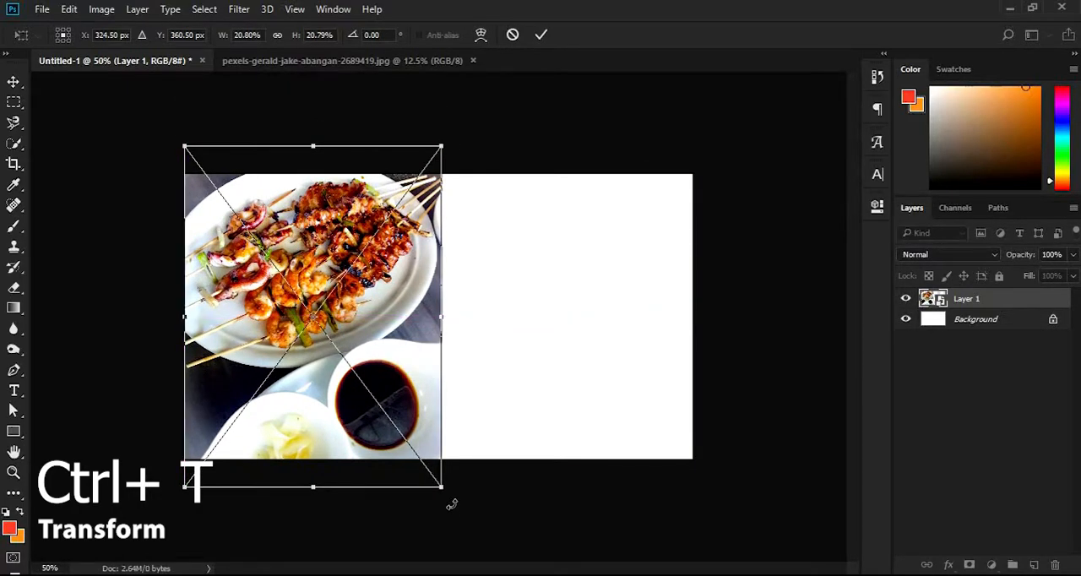
pyautogui.moveTo(442, 491); pyautogui.dragTo(488, 515)
pyautogui.press('Return')
pyautogui.moveTo(426, 378); pyautogui.dragTo(429, 372)
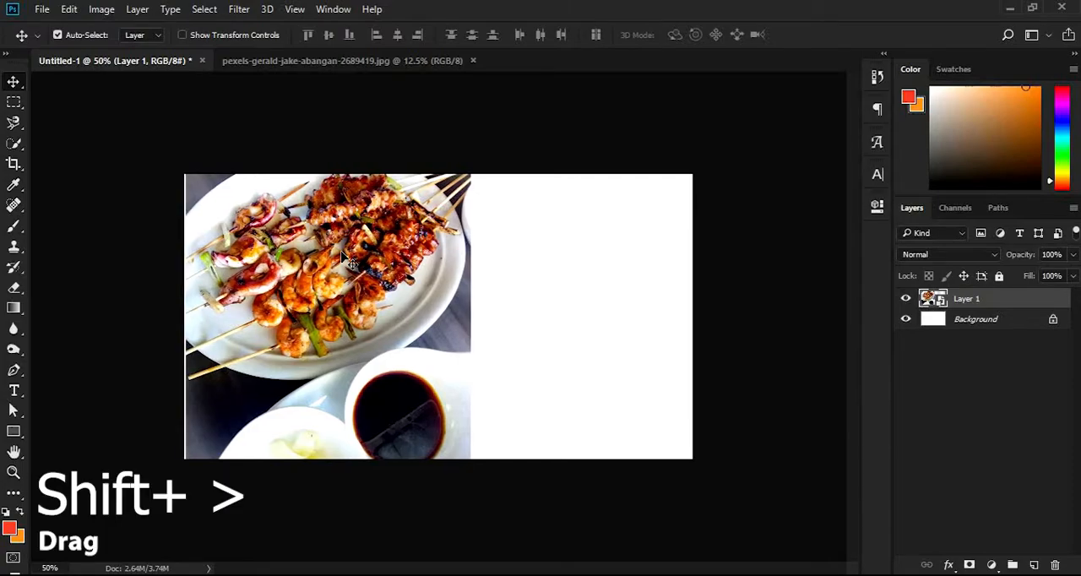
pyautogui.hotkey('shift', 'Right')
# Draw a yellow rectangle about 32 px wide and 732 px high along the canvas's left edge
pyautogui.press('u')
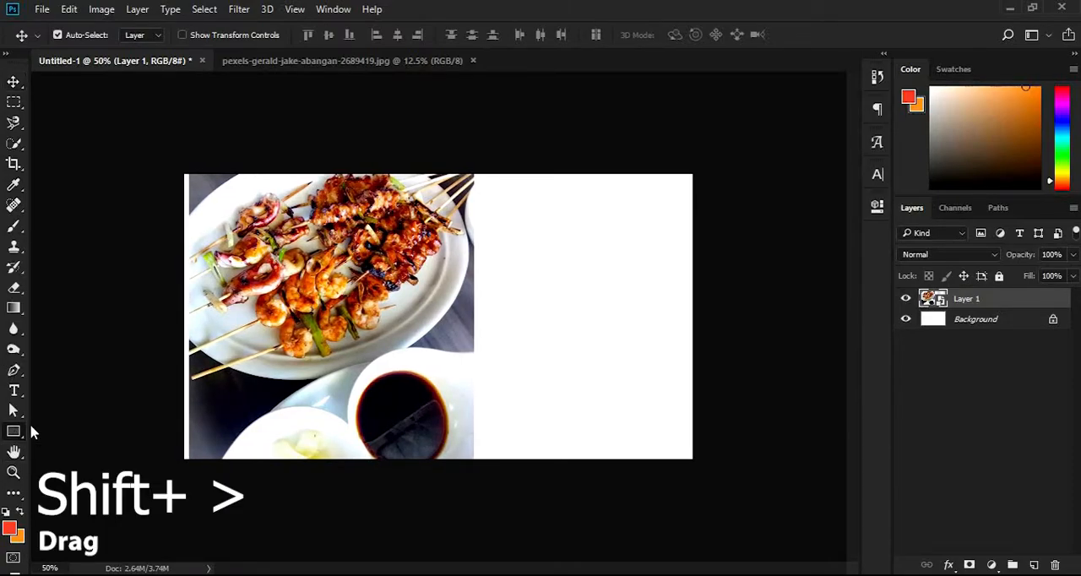
pyautogui.moveTo(183, 168); pyautogui.dragTo(195, 456)
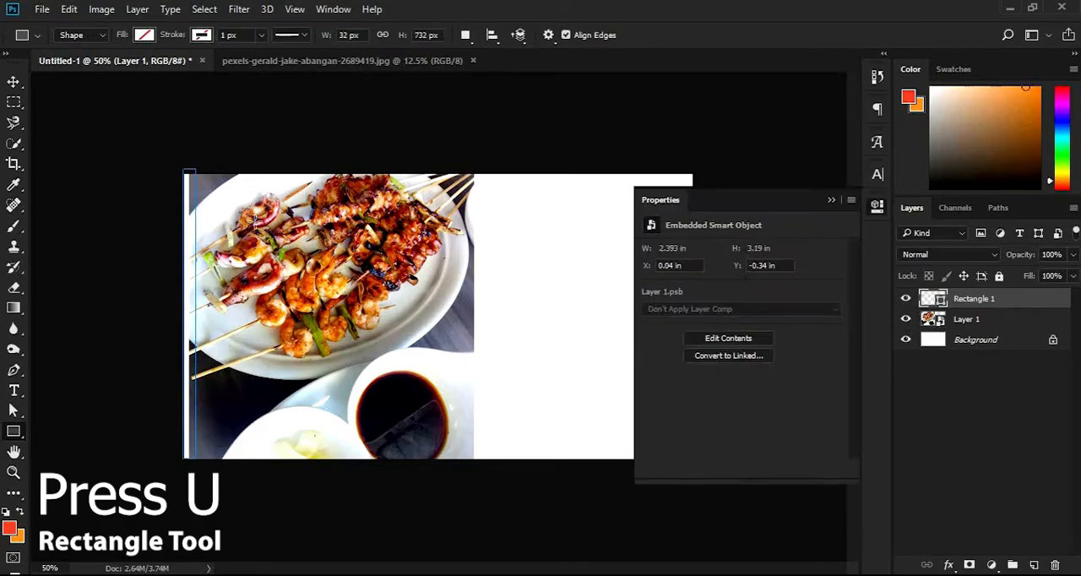
pyautogui.click(671, 300)
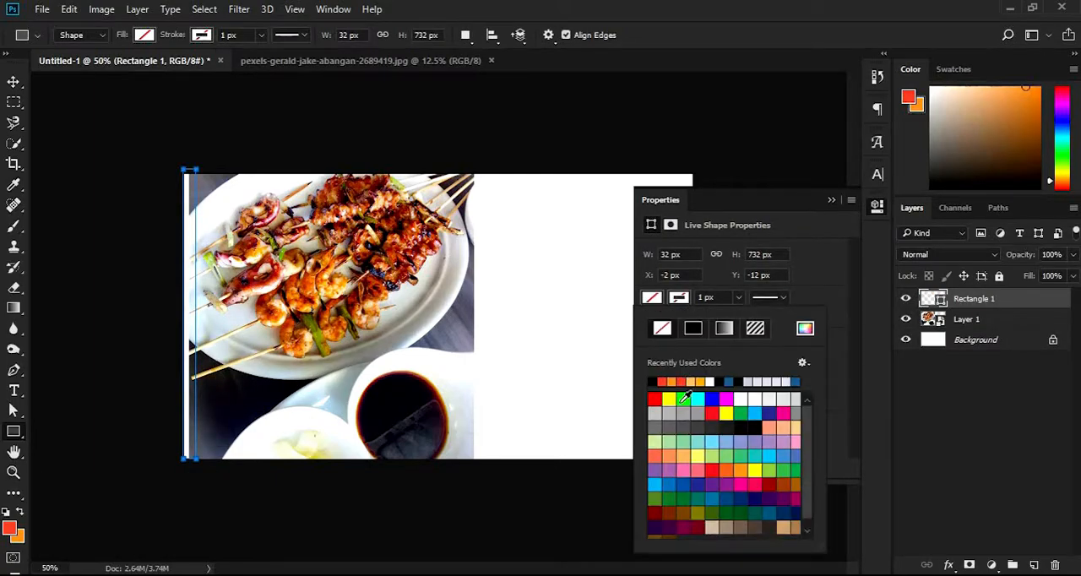
pyautogui.click(669, 398)
pyautogui.click(14, 82)
pyautogui.click(14, 82)
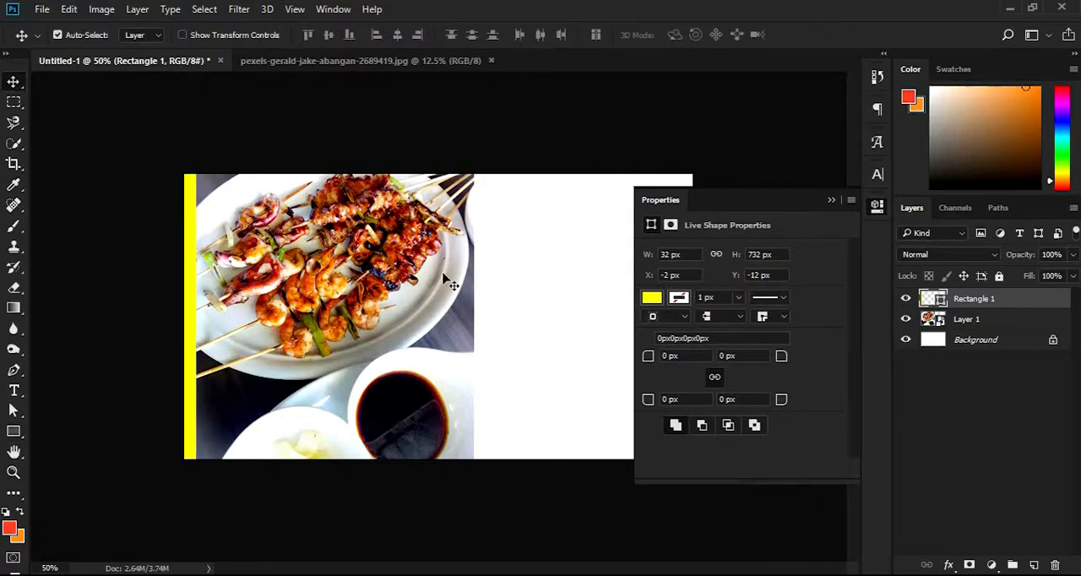
pyautogui.click(830, 201)
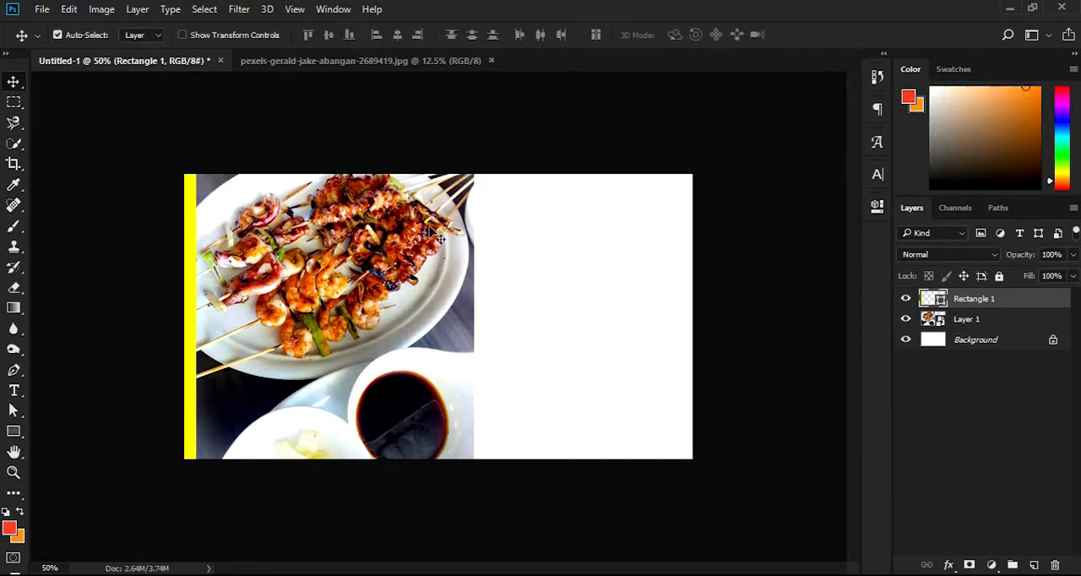
# Duplicate the yellow strip and align the copy to the canvas's right edge
pyautogui.press('ctrl')
pyautogui.rightClick(997, 302)
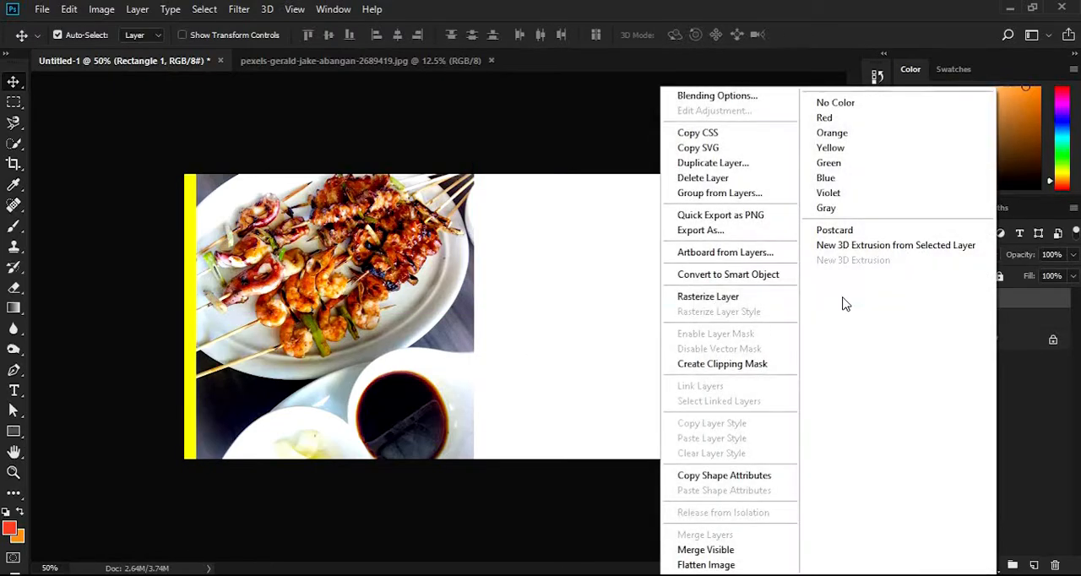
pyautogui.click(720, 166)
pyautogui.click(679, 174)
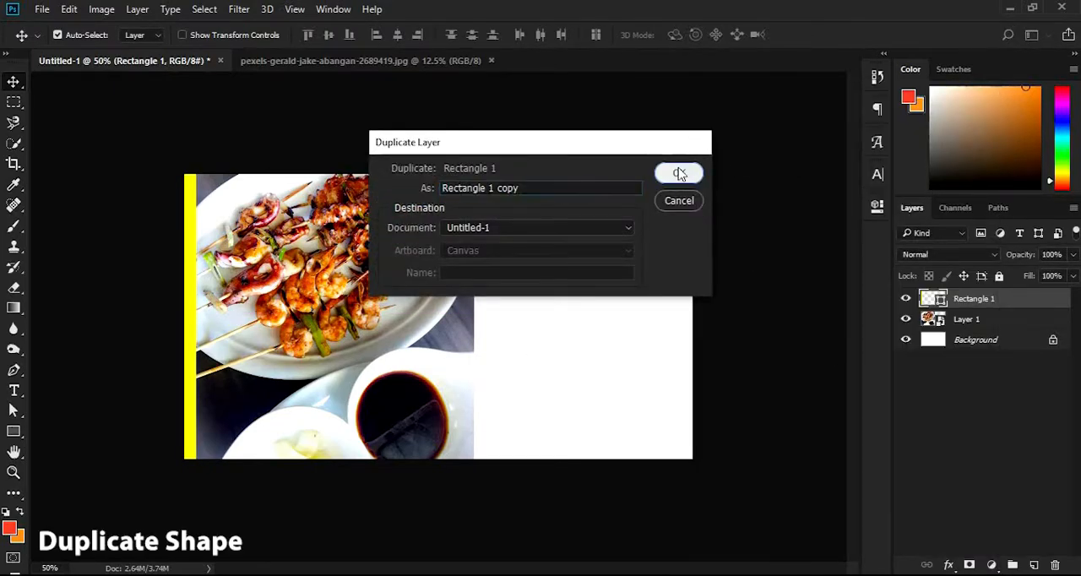
pyautogui.click(417, 35)
pyautogui.hotkey('ctrl', 'd')
# Stretch the copied yellow strip leftward to the photo's right edge, making it about 550 px wide
pyautogui.hotkey('ctrl', 't')
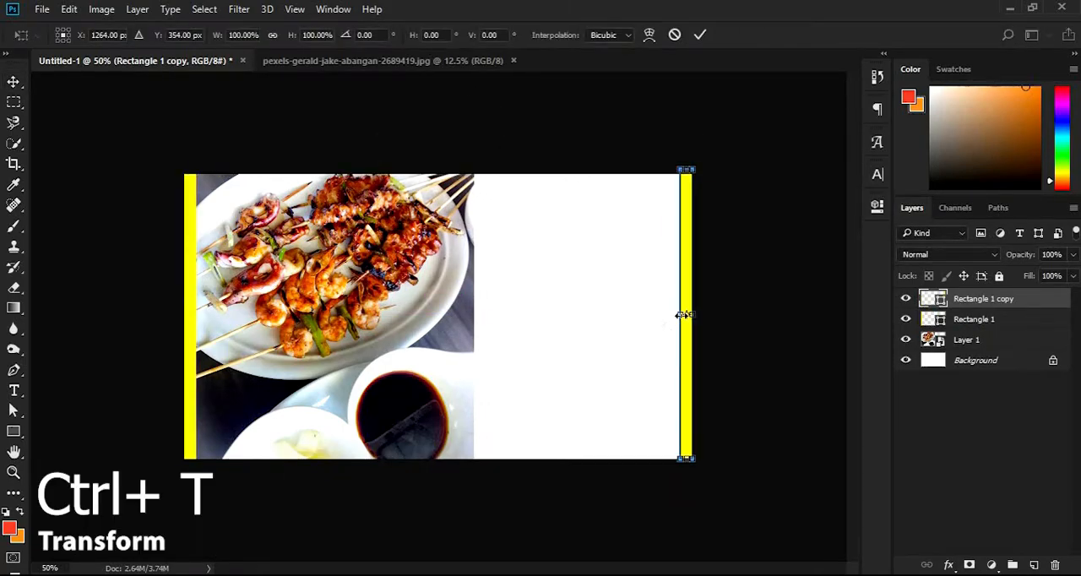
pyautogui.moveTo(682, 314); pyautogui.dragTo(475, 342)
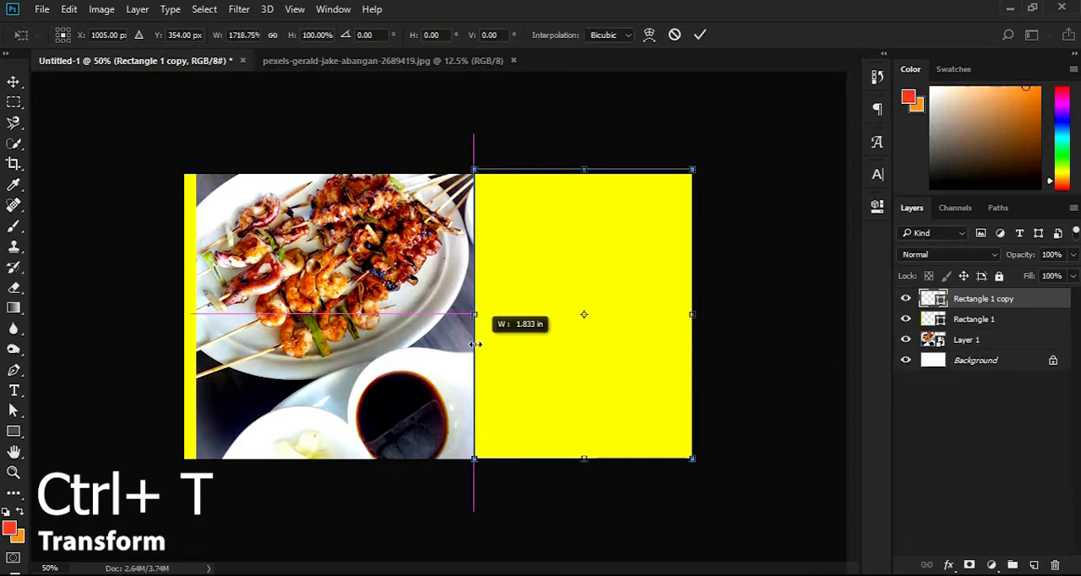
pyautogui.press('Return')
pyautogui.hotkey('ctrl', 'a')
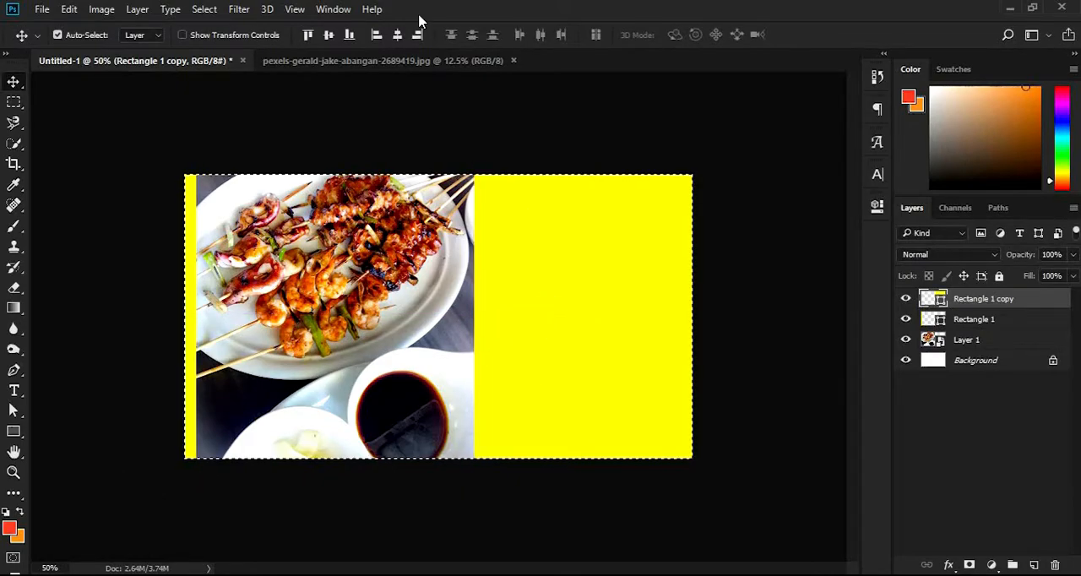
pyautogui.hotkey('ctrl', 'd')
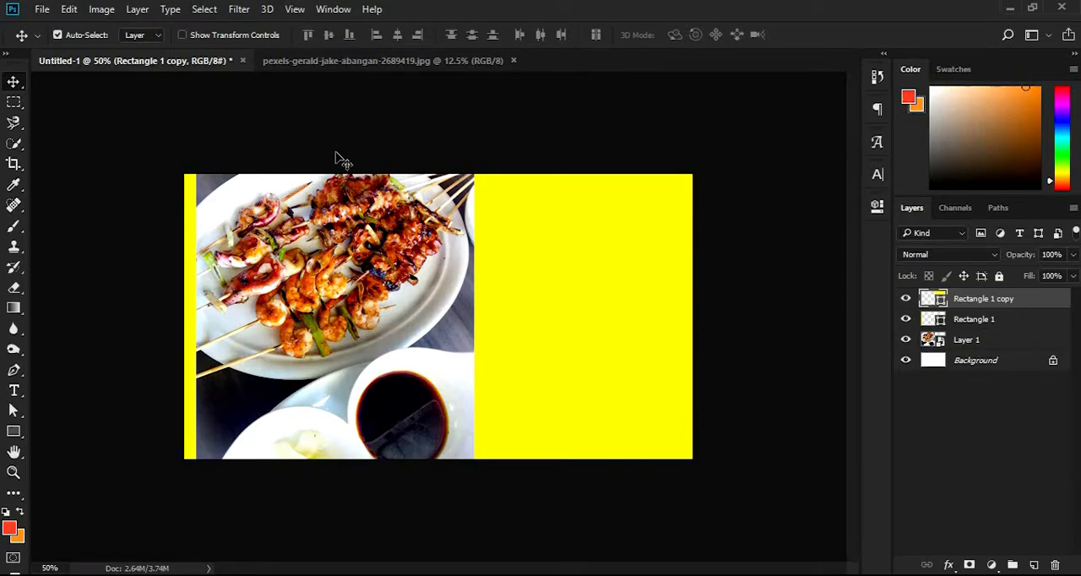
# Draw a black-filled rectangle about 622 by 578 px overlapping the photo and the yellow area
pyautogui.click(13, 435)
pyautogui.press('u')
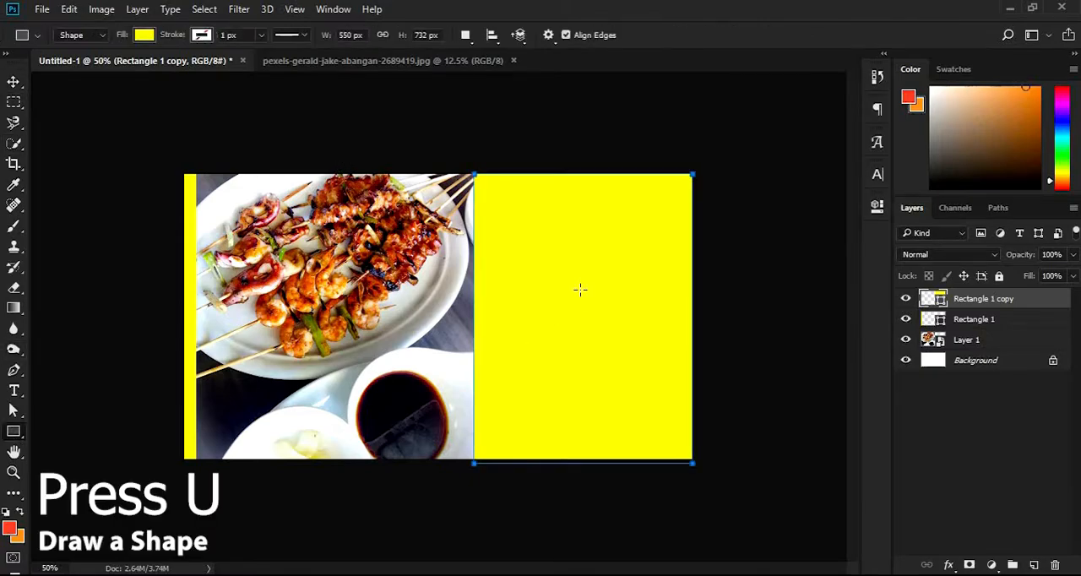
pyautogui.click(963, 338)
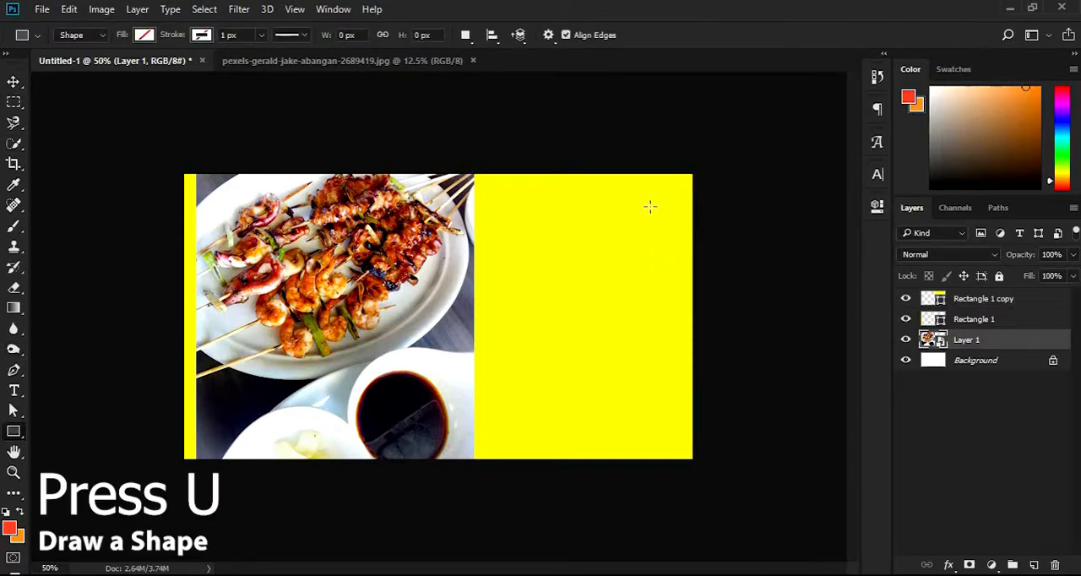
pyautogui.moveTo(650, 205); pyautogui.dragTo(404, 434)
pyautogui.click(675, 298)
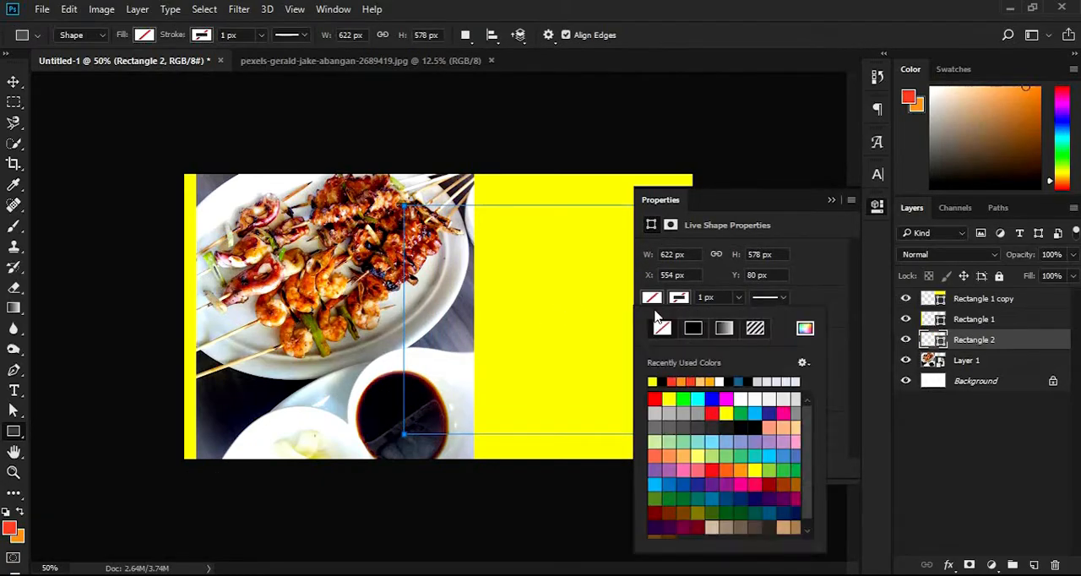
pyautogui.click(669, 381)
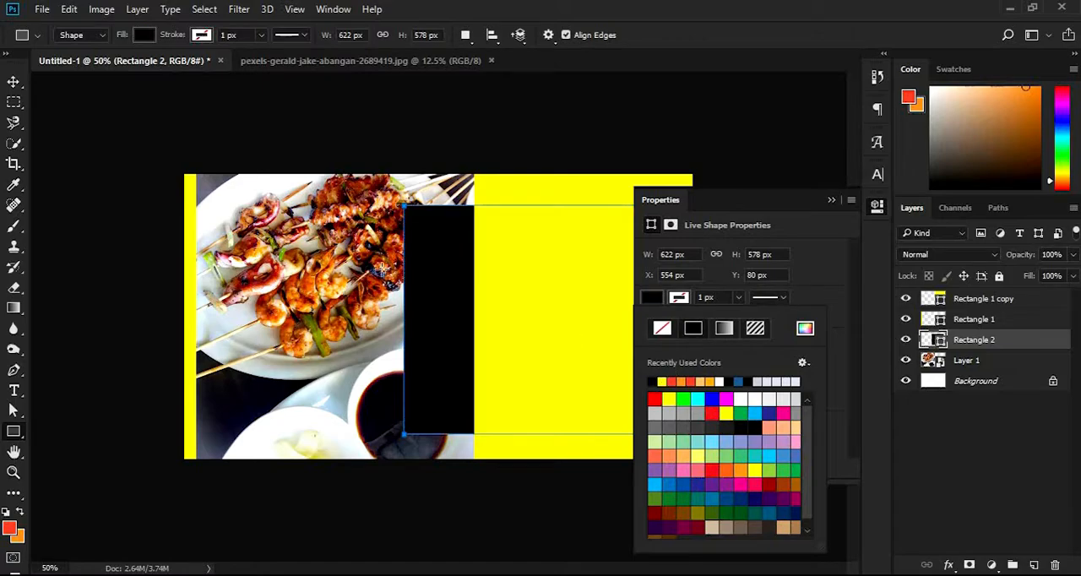
# Bring the black rectangle to the top of the layer stack
pyautogui.click(12, 82)
pyautogui.hotkey('ctrl', 'shift', ']')
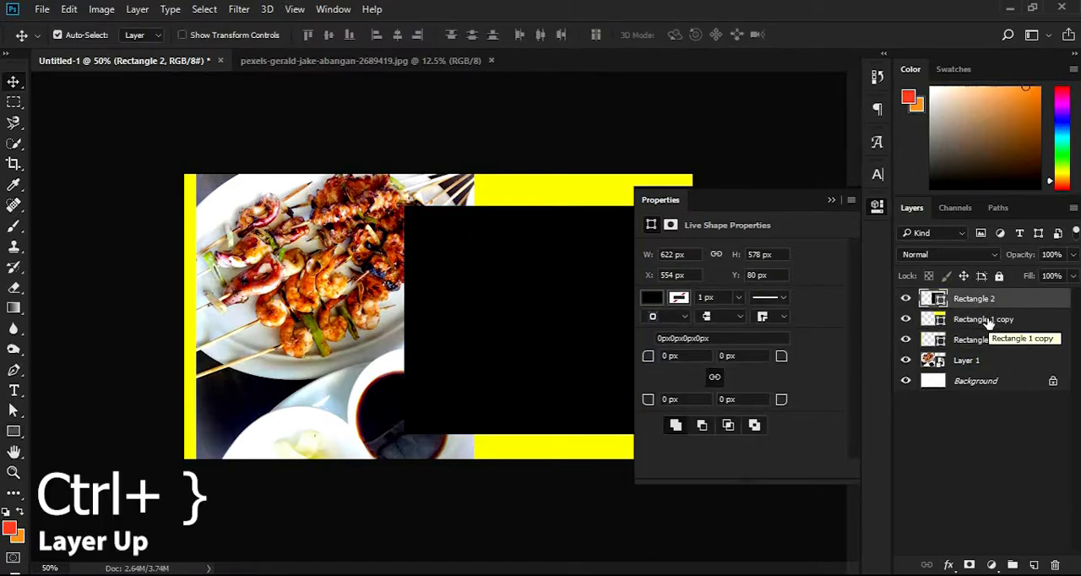
pyautogui.click(832, 201)
# Round the black rectangle's lower-left corner, first trying a 100 px radius and settling on 250 px
pyautogui.press('a')
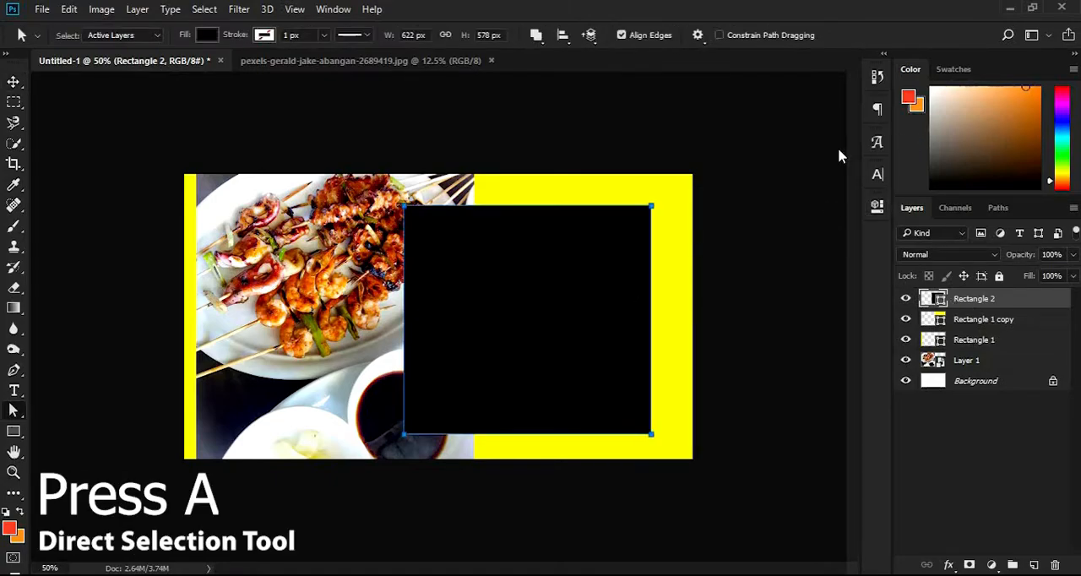
pyautogui.click(878, 206)
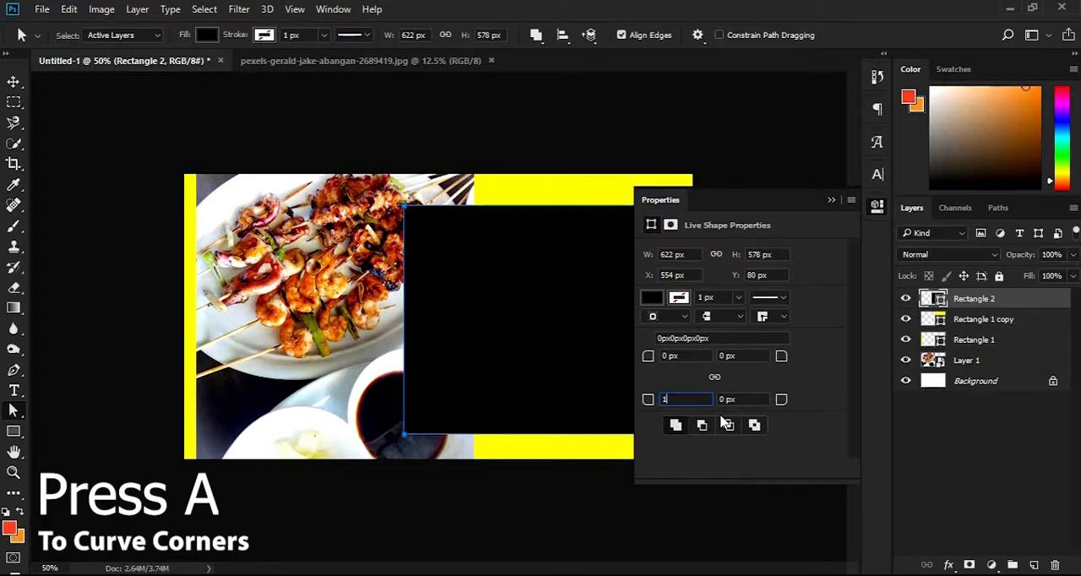
pyautogui.write('00')
pyautogui.press('Return')
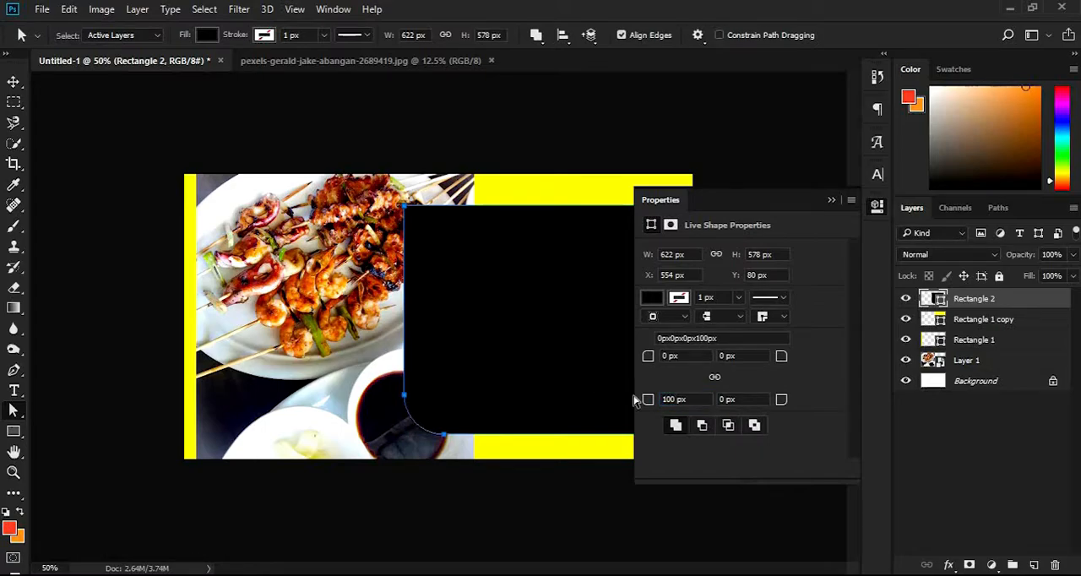
pyautogui.click(678, 399)
pyautogui.write('250')
pyautogui.press('Return')
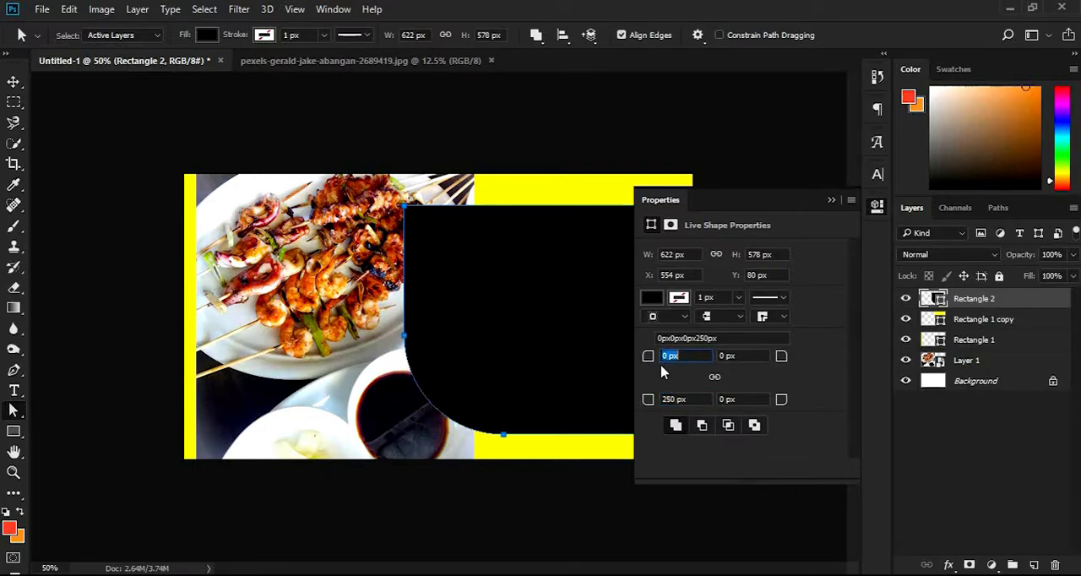
pyautogui.write('50')
# Round the black rectangle's upper-left corner with a 50 px radius
pyautogui.press('Return')
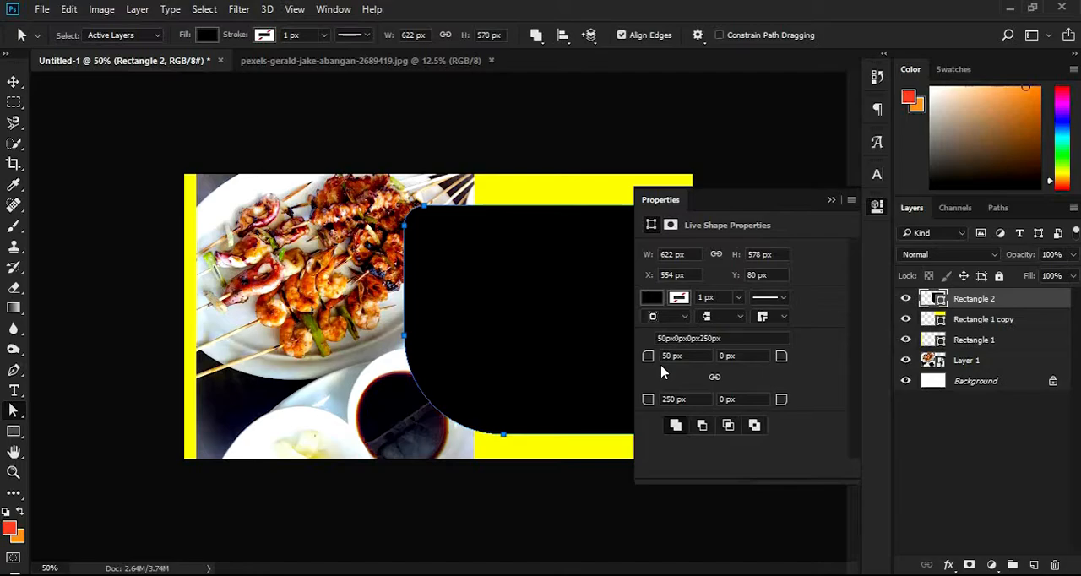
pyautogui.click(830, 201)
pyautogui.click(796, 248)
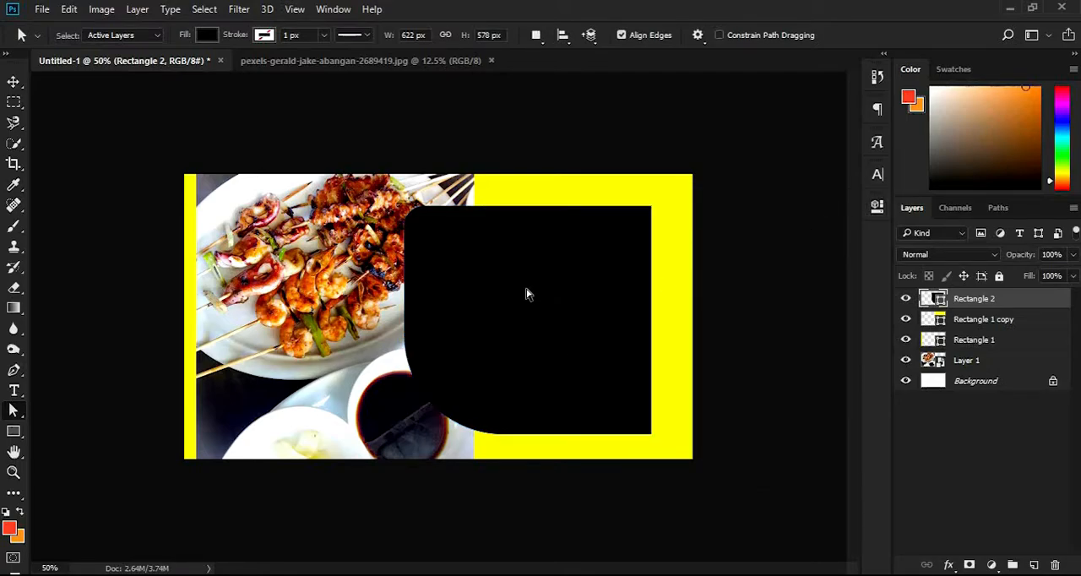
pyautogui.press('v')
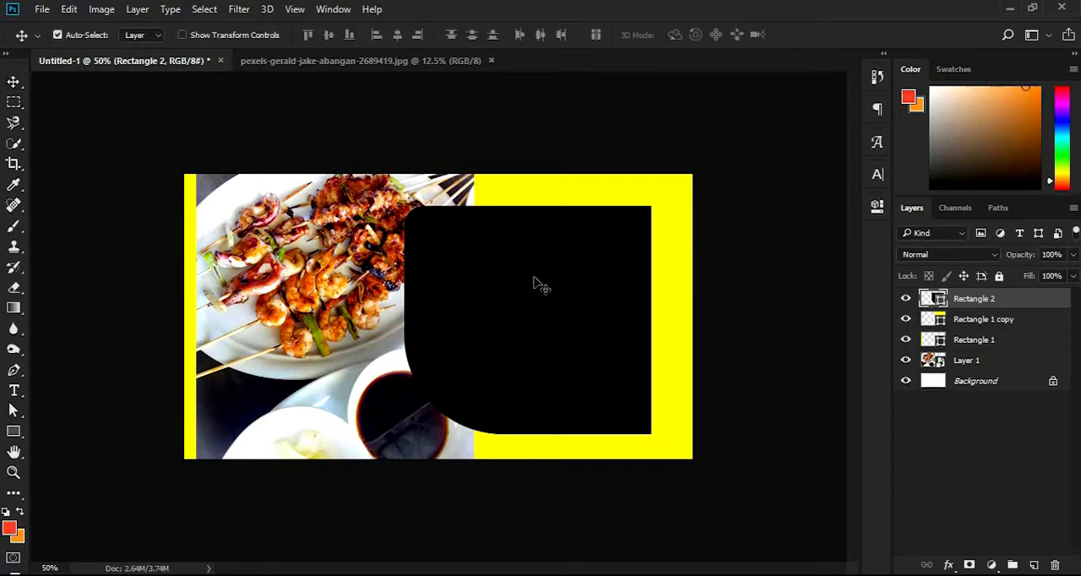
# Add the white text "Today" near the top of the black shape
pyautogui.press('t')
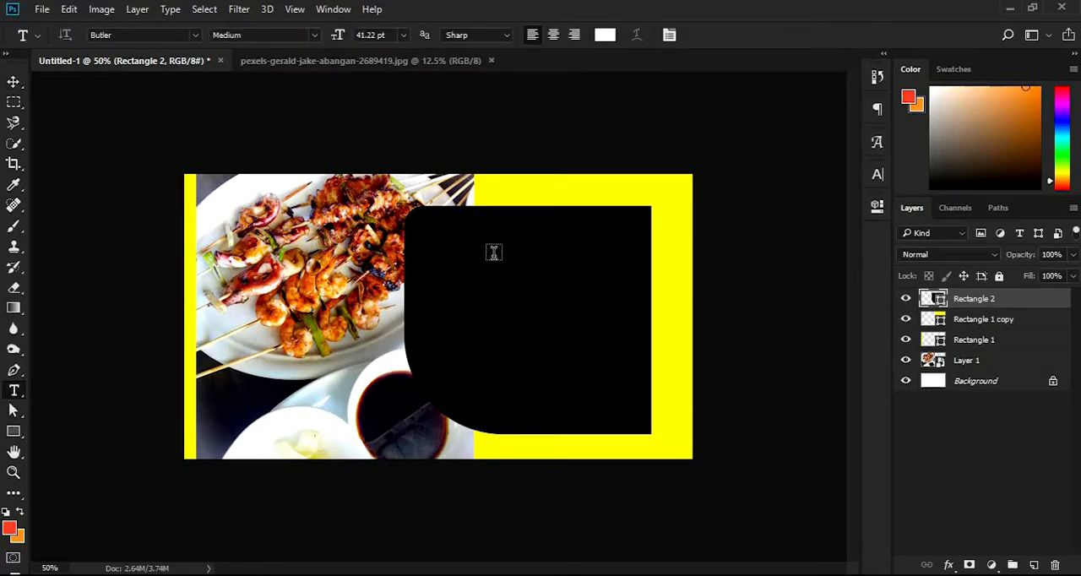
pyautogui.click(498, 264)
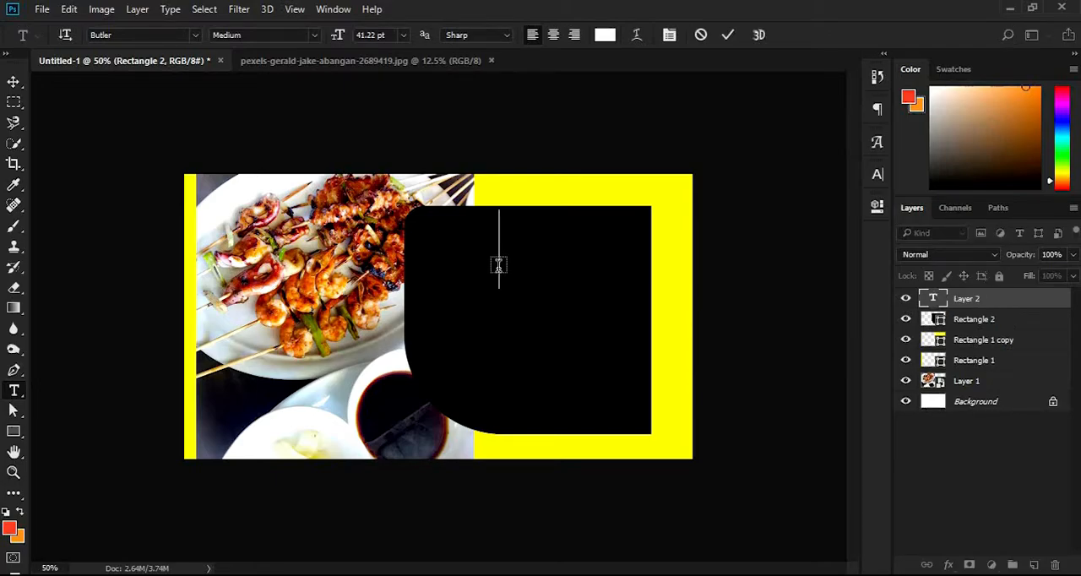
pyautogui.write('Today')
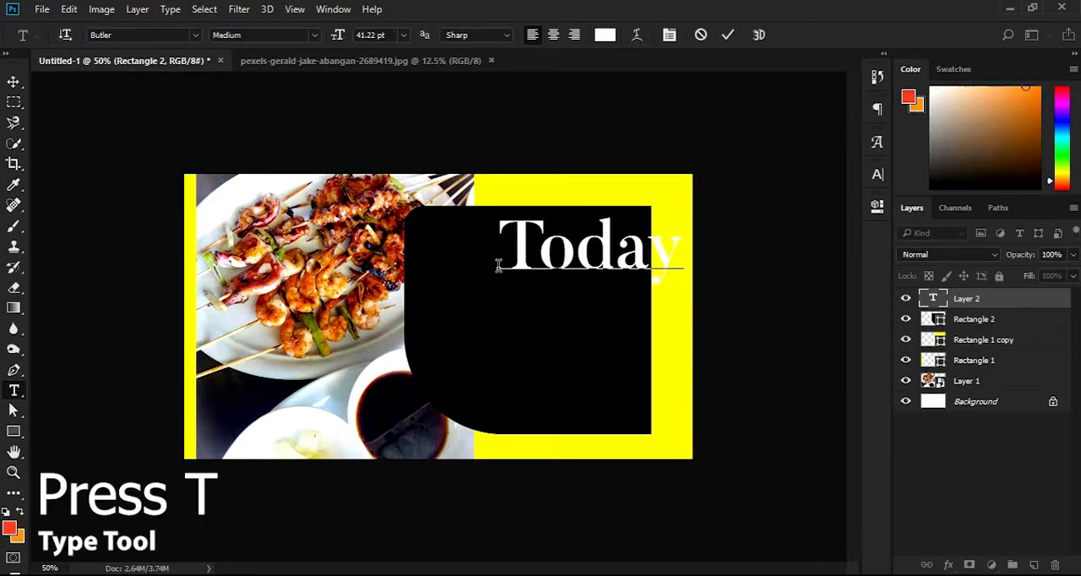
pyautogui.hotkey('ctrl', 'Return')
pyautogui.press('v')
# Set the "Today" text to the Bebas Regular font and move it left within the black shape
pyautogui.click(878, 174)
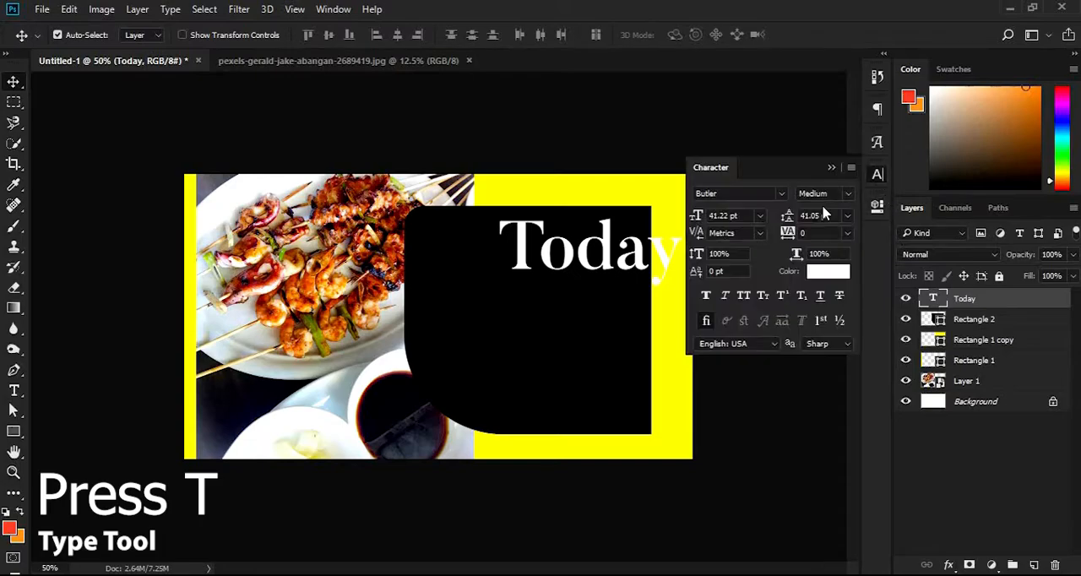
pyautogui.click(757, 193)
pyautogui.write('b')
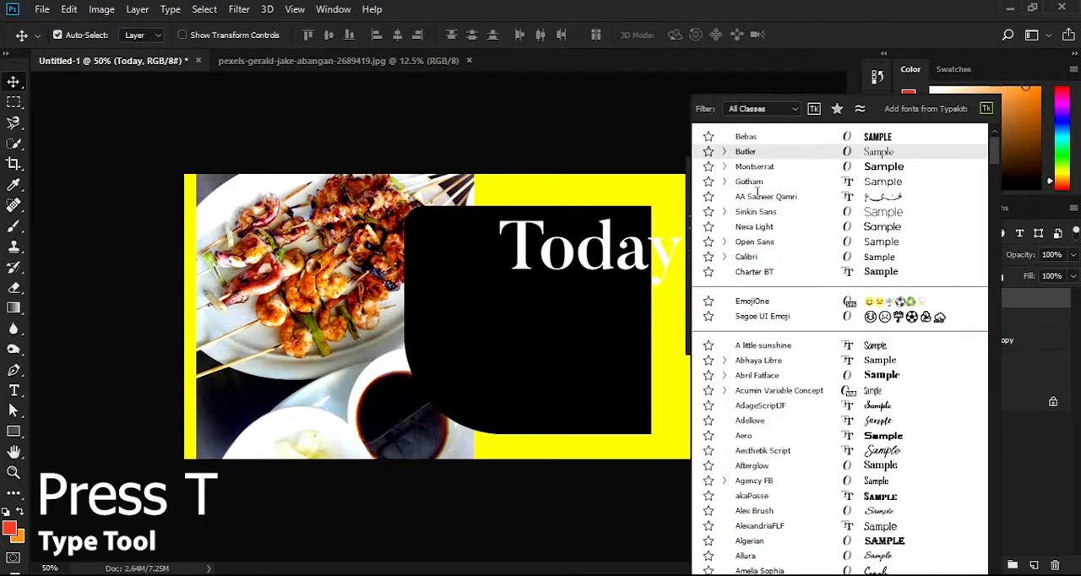
pyautogui.write('ebas')
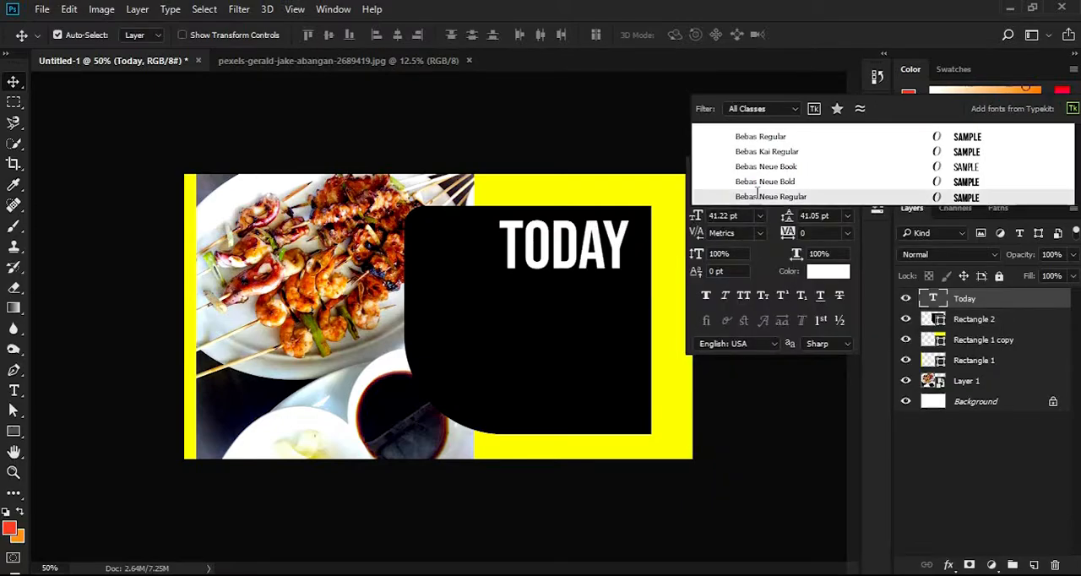
pyautogui.click(750, 137)
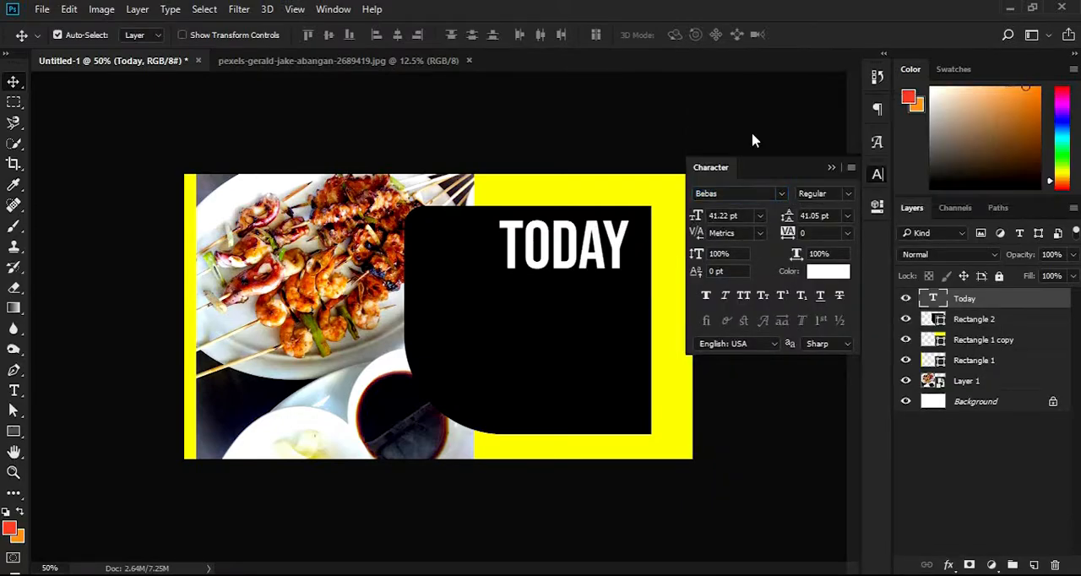
pyautogui.moveTo(594, 258); pyautogui.dragTo(533, 257)
# Add the white text "Best" as a separate text layer below "Today" on the black shape
pyautogui.press('t')
pyautogui.click(575, 251)
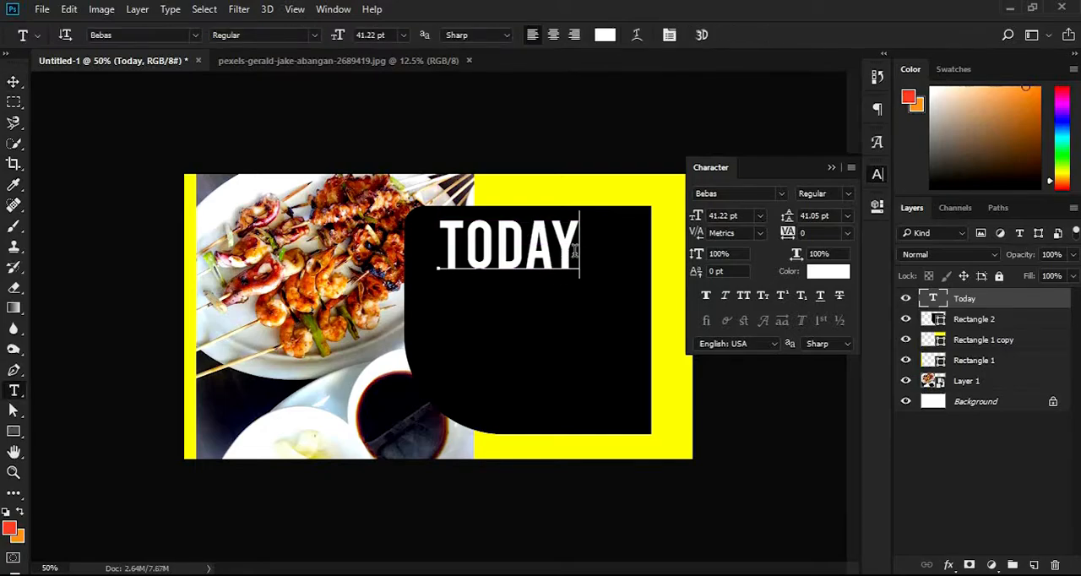
pyautogui.press('Escape')
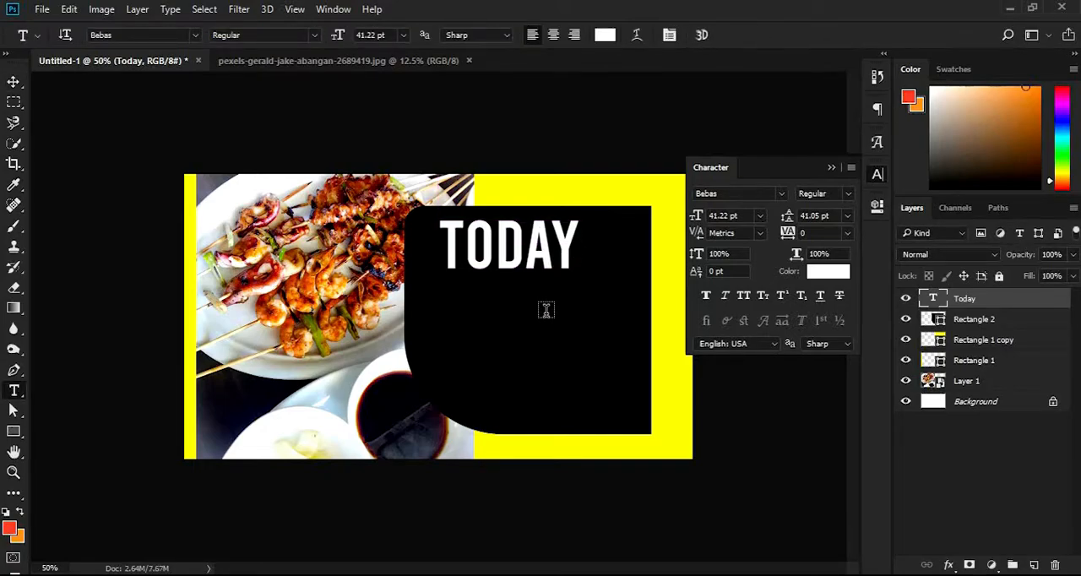
pyautogui.click(548, 308)
pyautogui.write('Best')
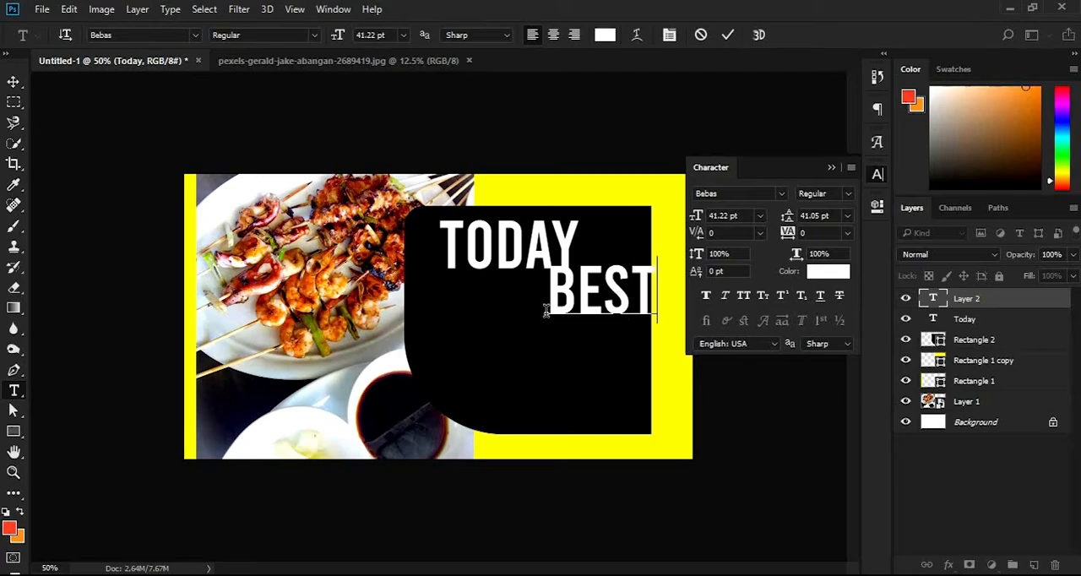
pyautogui.press('Escape')
# Enlarge the "Best" text to about 163% and place it directly beneath "Today", roughly aligned with its left edge
pyautogui.press('v')
pyautogui.hotkey('ctrl', 't')
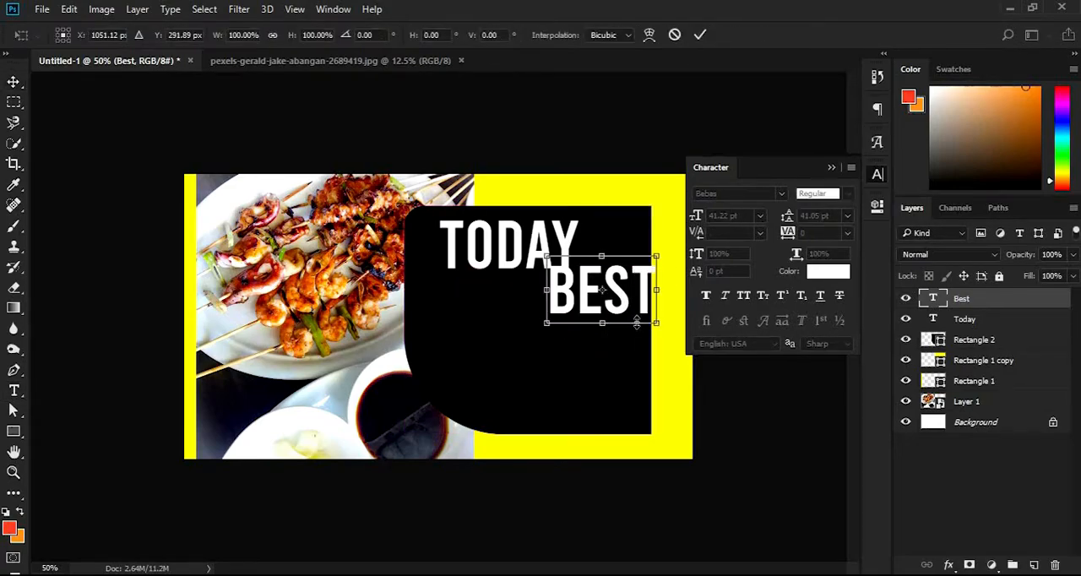
pyautogui.moveTo(657, 325); pyautogui.dragTo(691, 345)
pyautogui.moveTo(646, 301); pyautogui.dragTo(569, 328)
pyautogui.press('Return')
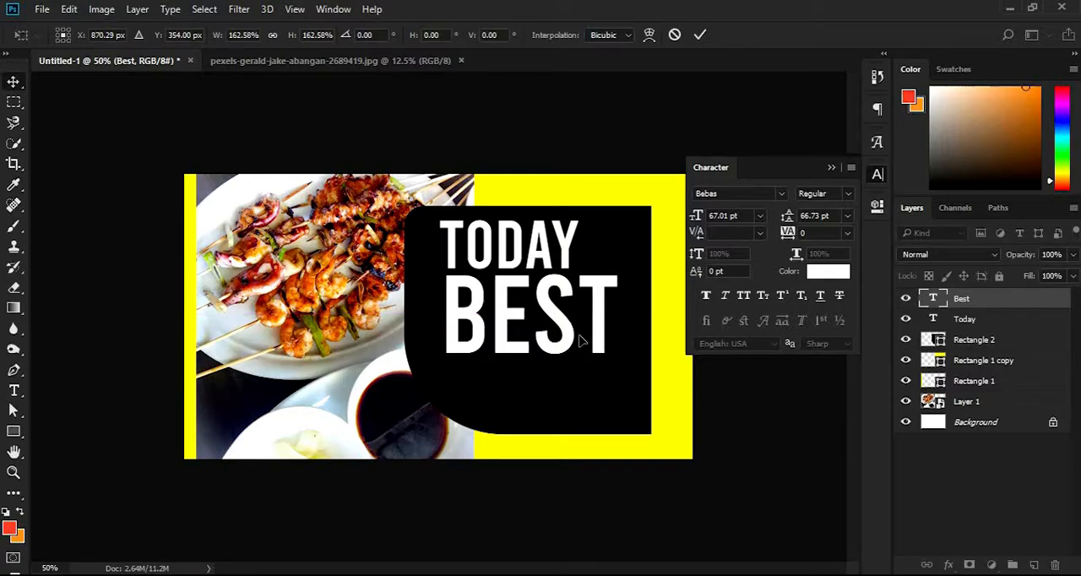
# Scale the "Today" and "Best" texts together to about 93% and shift them slightly up within the black shape
pyautogui.keyDown('shift'); pyautogui.click(566, 257); pyautogui.keyUp('shift')
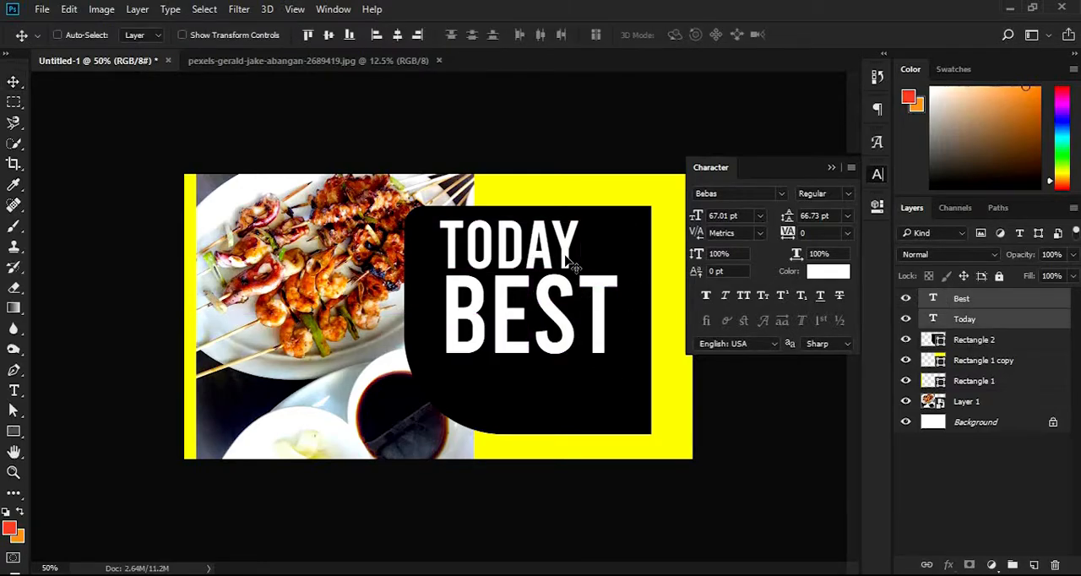
pyautogui.hotkey('ctrl', 't')
pyautogui.moveTo(618, 350); pyautogui.dragTo(605, 343)
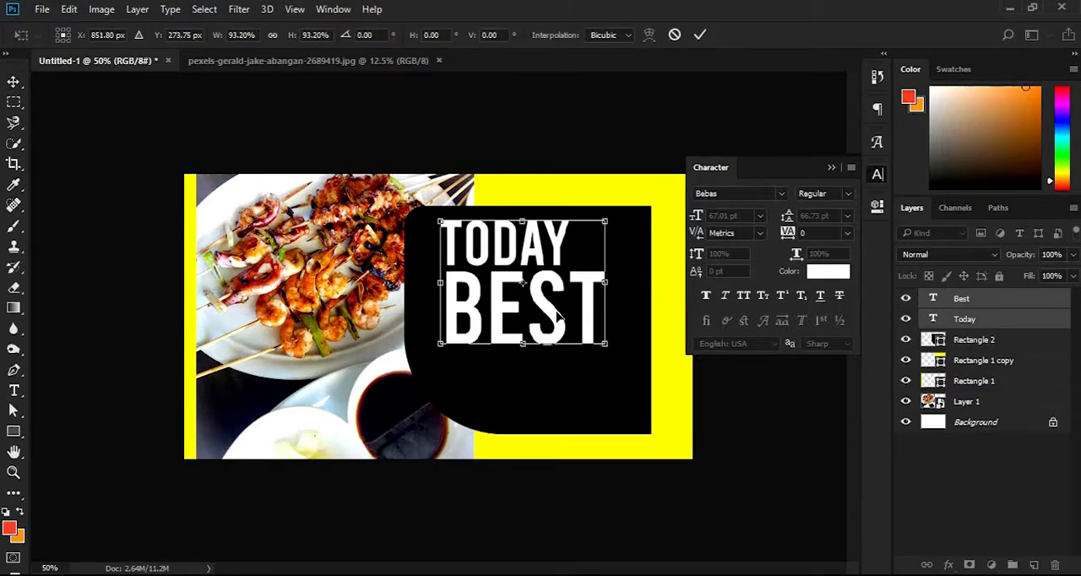
pyautogui.moveTo(557, 316); pyautogui.dragTo(559, 312)
pyautogui.press('Return')
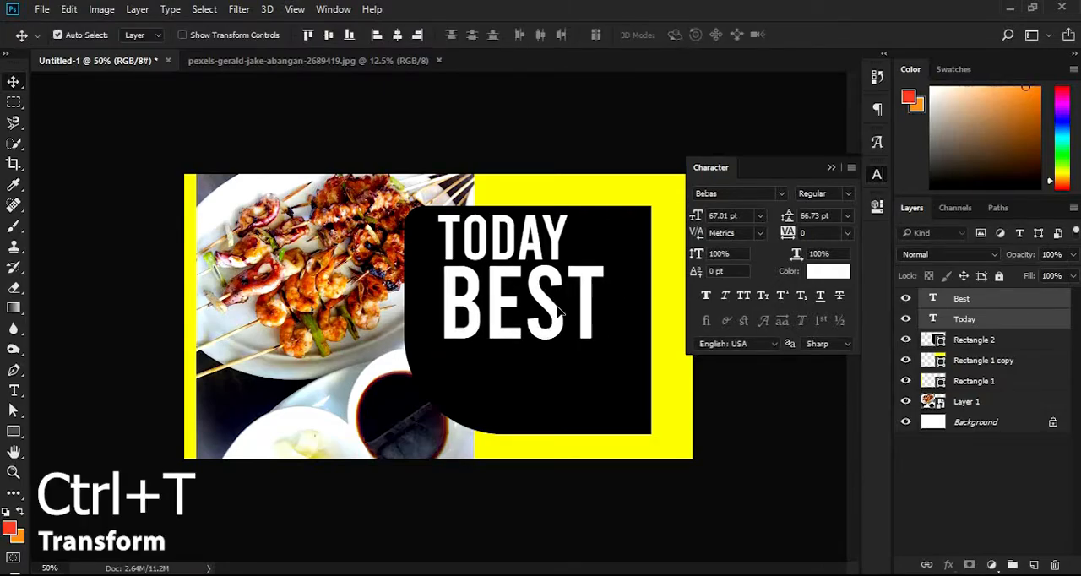
# Add the white text "Deal" as a separate text layer in the lower part of the black shape
pyautogui.press('t')
pyautogui.click(572, 381)
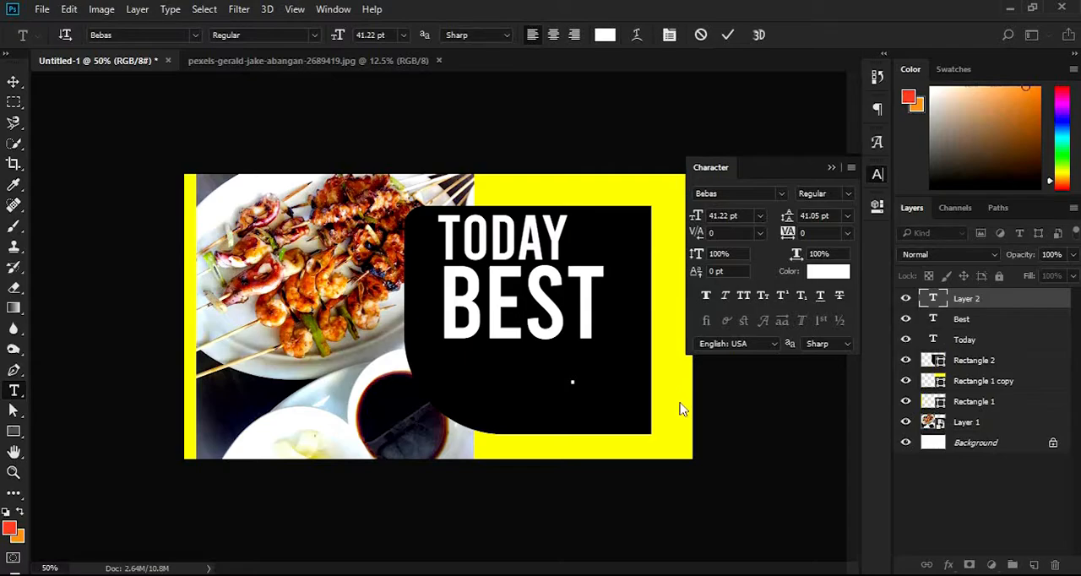
pyautogui.write('Deal')
pyautogui.hotkey('ctrl', 'Return')
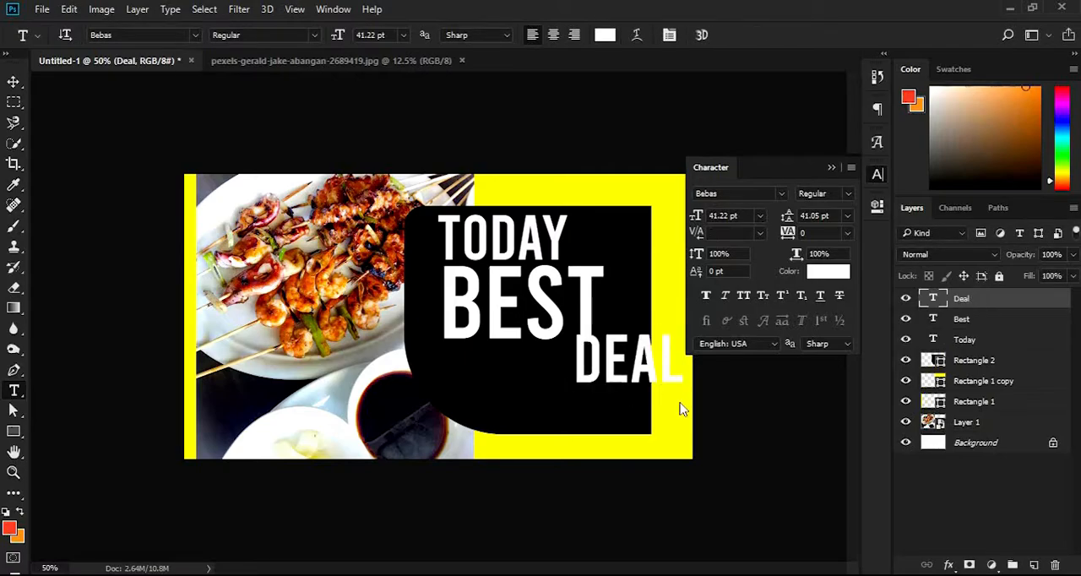
# Move the "Deal" text beneath "Best" and enlarge it to about 45 pt
pyautogui.hotkey('ctrl', 't')
pyautogui.moveTo(599, 384); pyautogui.dragTo(471, 398)
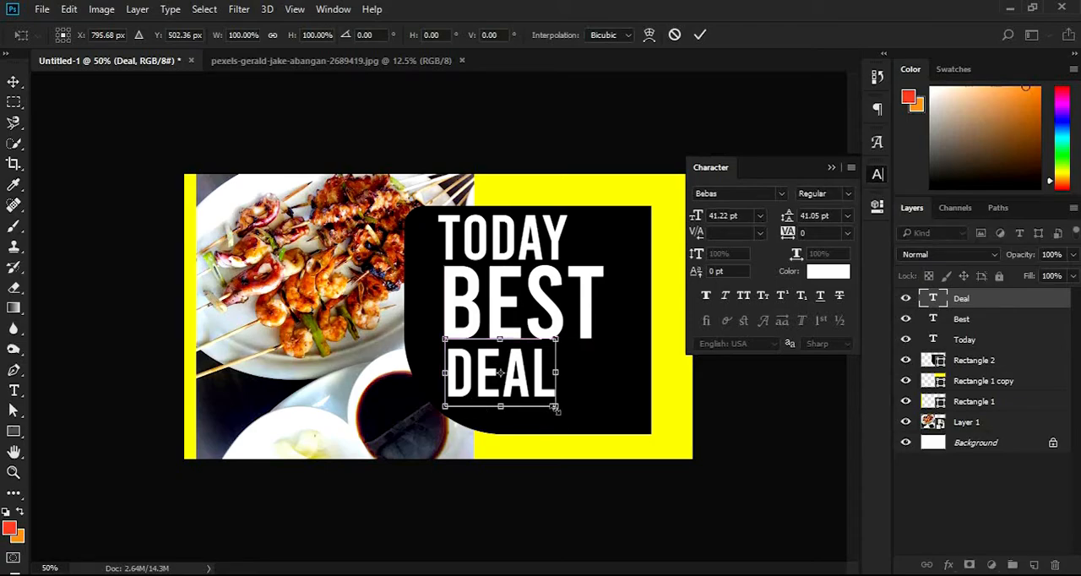
pyautogui.moveTo(555, 406); pyautogui.dragTo(565, 412)
pyautogui.press('Return')
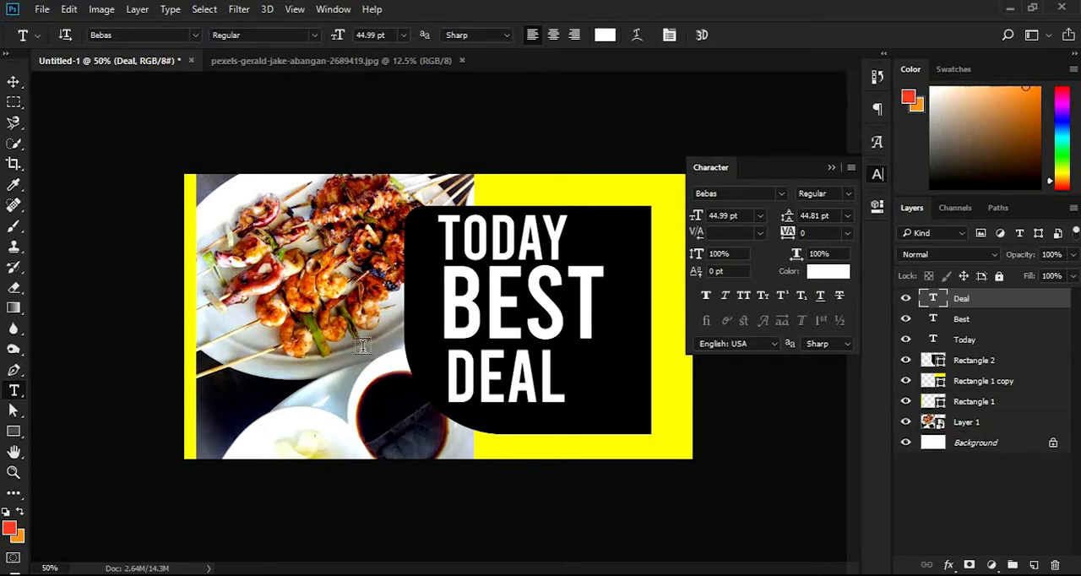
pyautogui.click(831, 168)
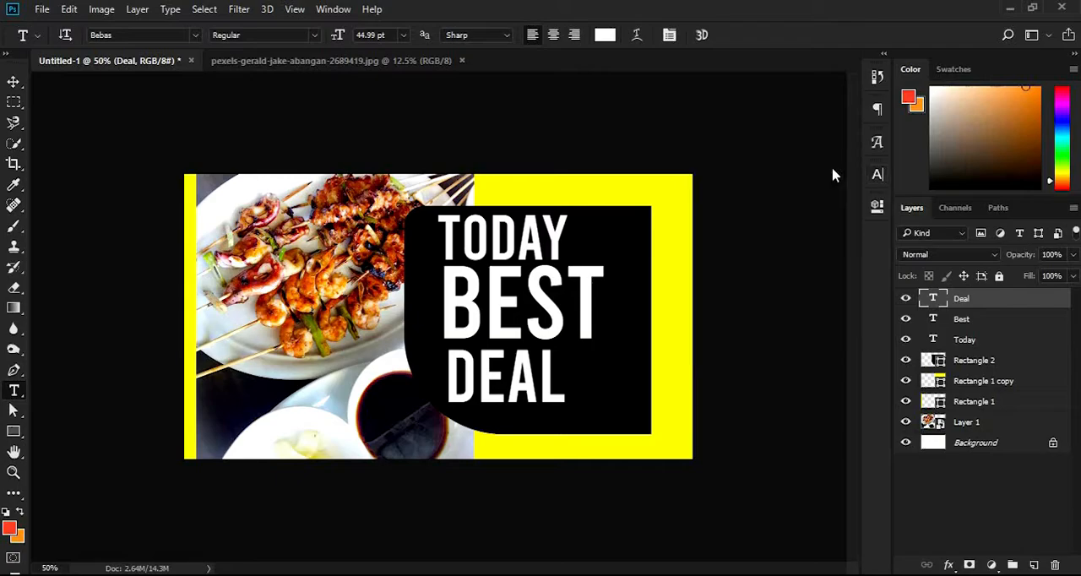
# Add the text "Logo here" on the yellow strip above the black shape's right end and shrink it to about 14 pt
pyautogui.click(620, 196)
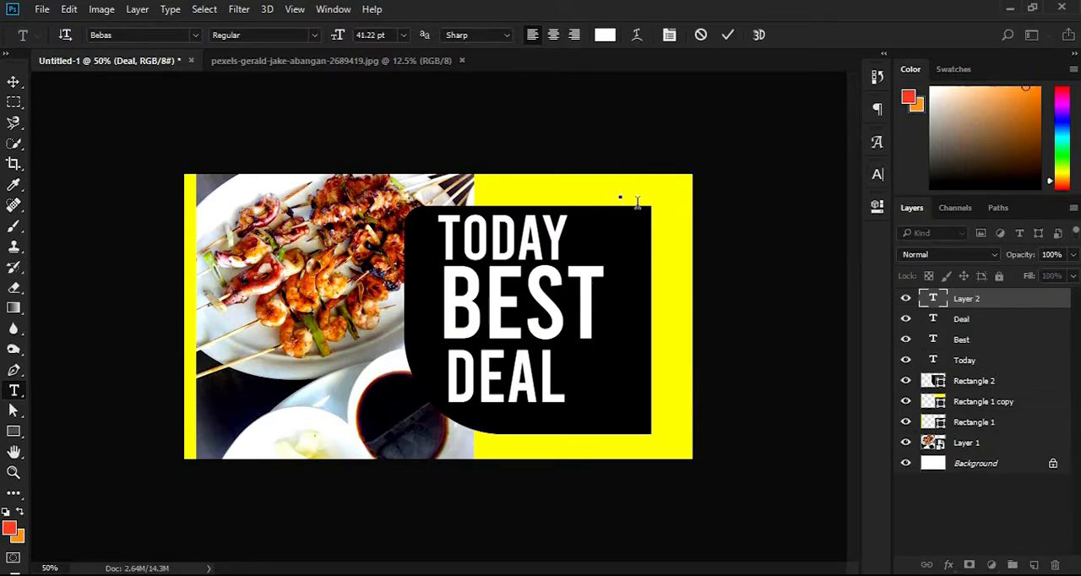
pyautogui.write('Logo H')
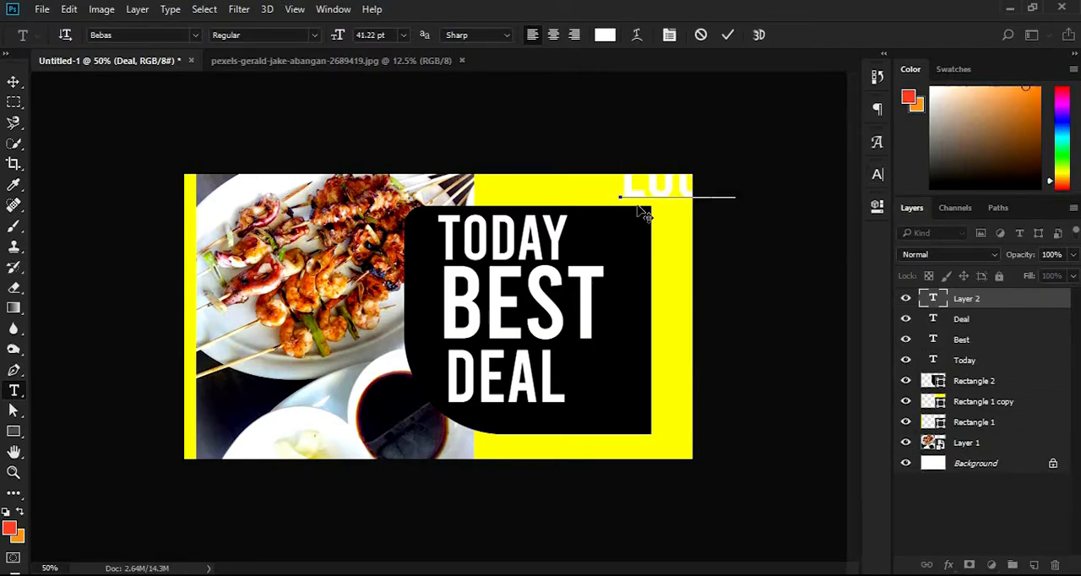
pyautogui.write('ere')
pyautogui.hotkey('ctrl', 'Return')
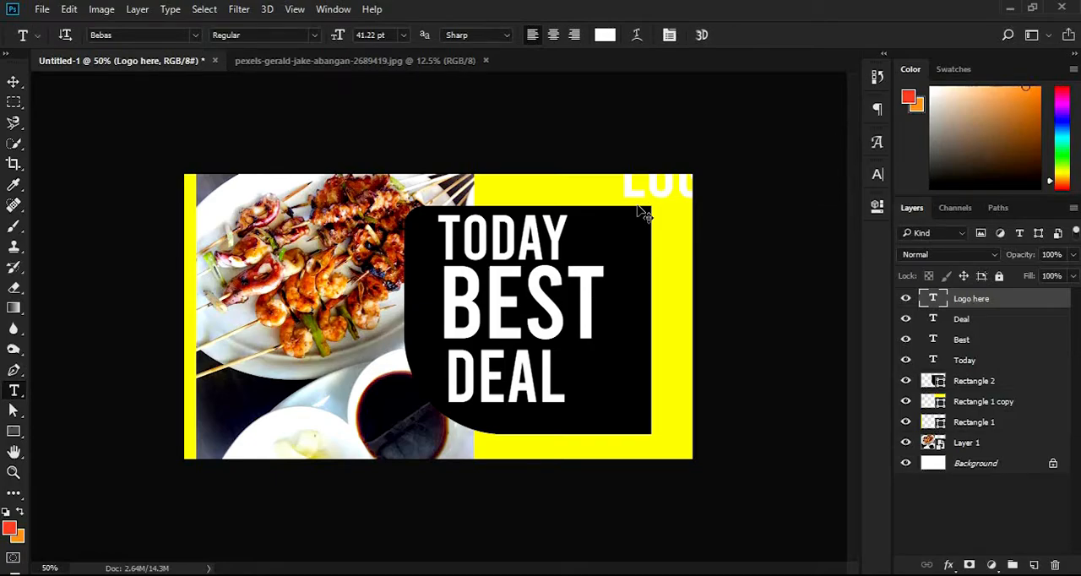
pyautogui.hotkey('ctrl', 't')
pyautogui.moveTo(619, 211); pyautogui.dragTo(631, 192)
pyautogui.press('Return')
# Set the "Logo here" text color to black (000000)
pyautogui.click(878, 174)
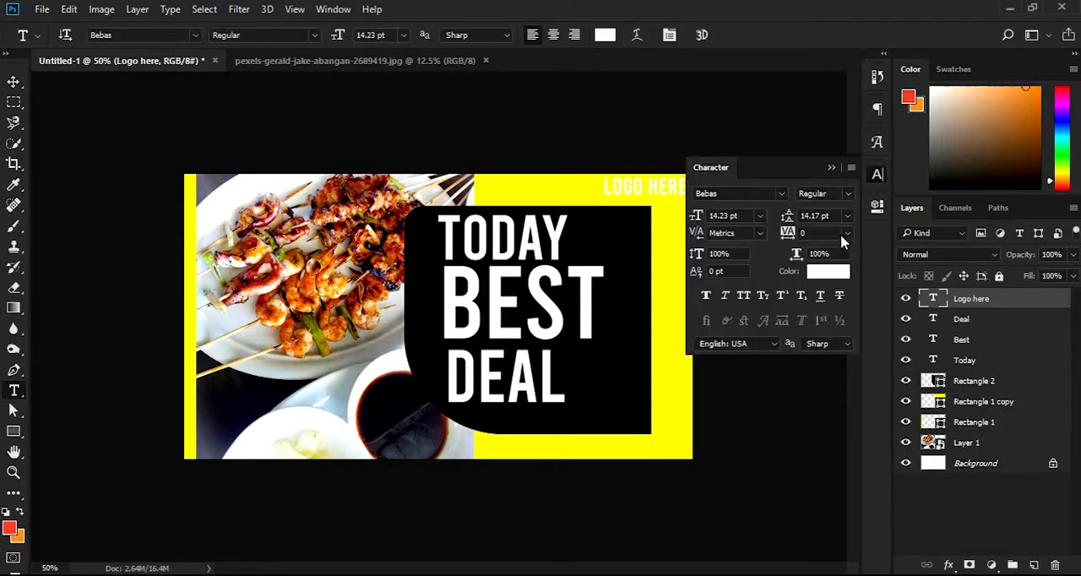
pyautogui.click(819, 270)
pyautogui.write('000000')
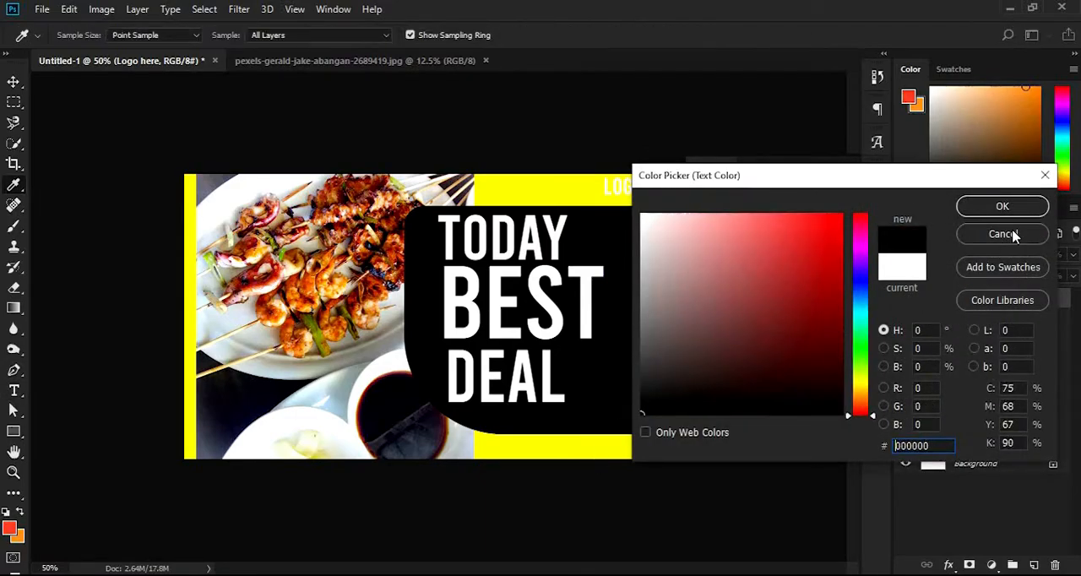
pyautogui.click(1001, 206)
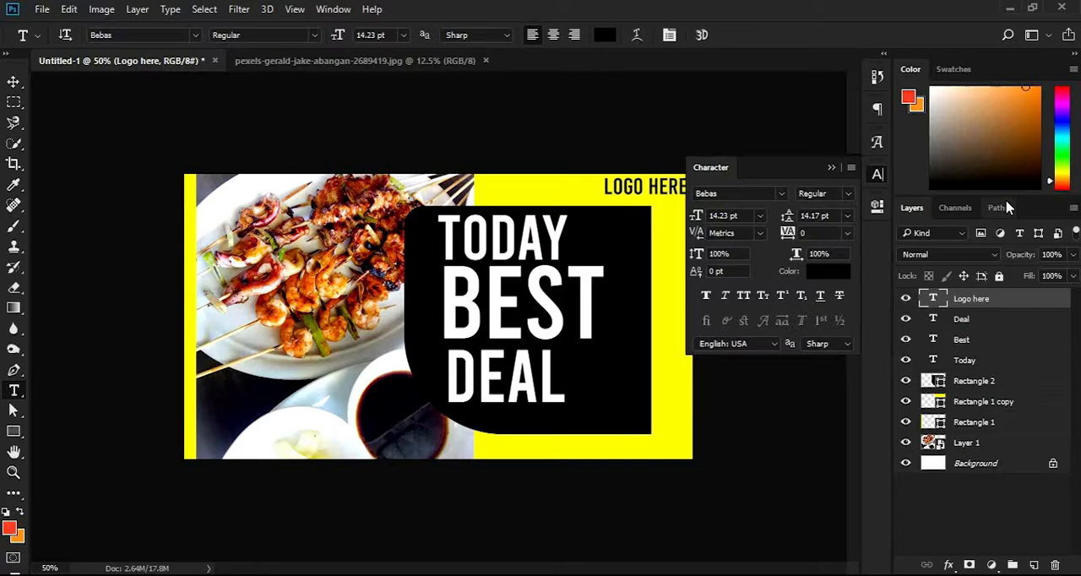
pyautogui.click(832, 168)
# Move the "Logo here" text slightly left and down, away from the banner's upper-right corner
pyautogui.keyDown('ctrl'); pyautogui.click(638, 219); pyautogui.keyUp('ctrl')
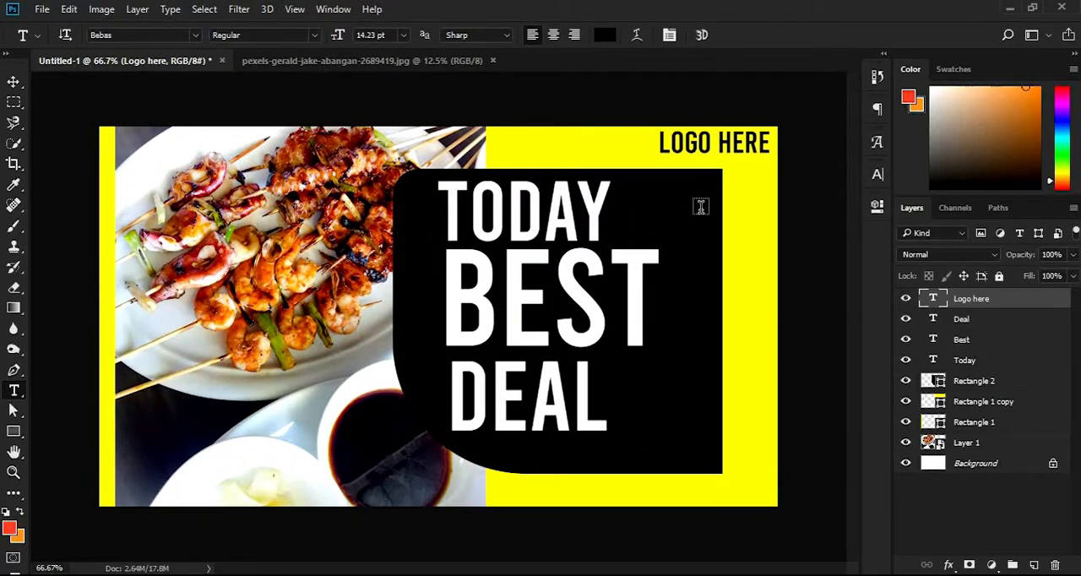
pyautogui.press('v')
pyautogui.moveTo(700, 162)
pyautogui.mouseDown()
pyautogui.moveTo(701, 148)
pyautogui.moveTo(690, 154)
pyautogui.mouseUp()
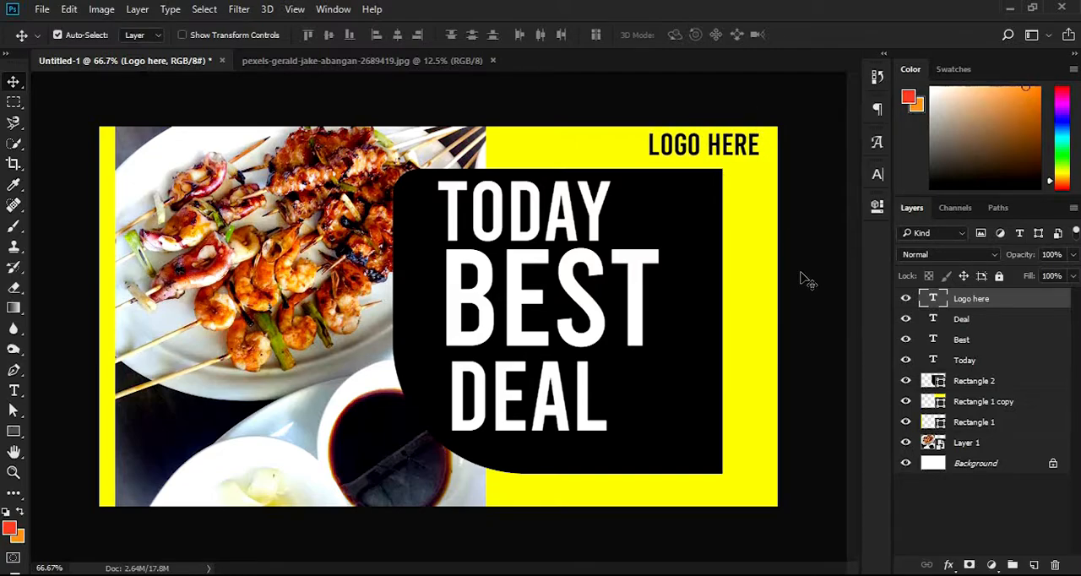
# Narrow the black shape to about 94.5% from its right edge and move it right together with the "Today", "Best" and "Deal" texts
pyautogui.click(708, 292)
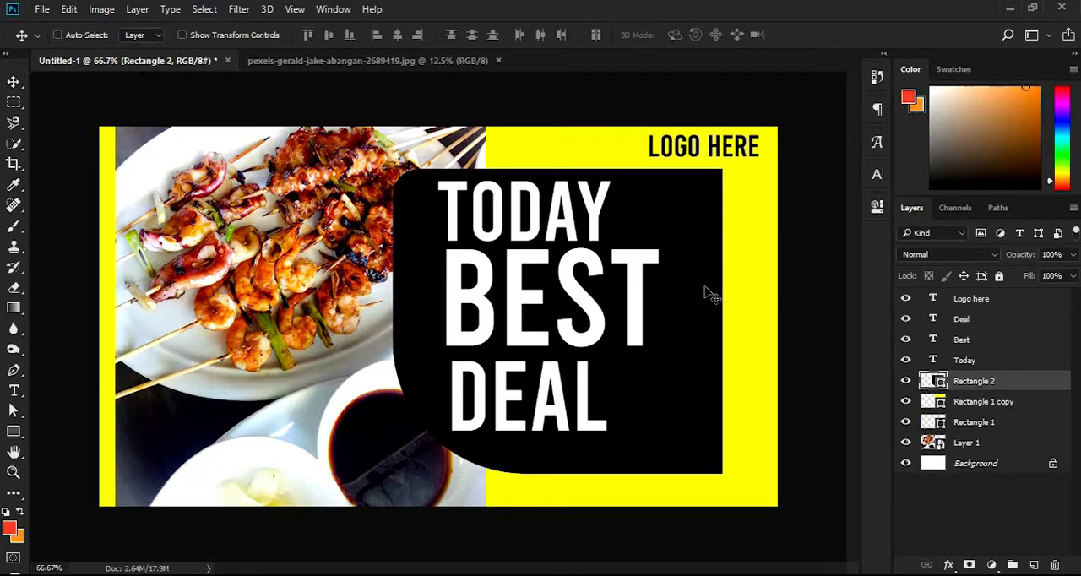
pyautogui.hotkey('ctrl', 't')
pyautogui.moveTo(718, 321); pyautogui.dragTo(704, 321)
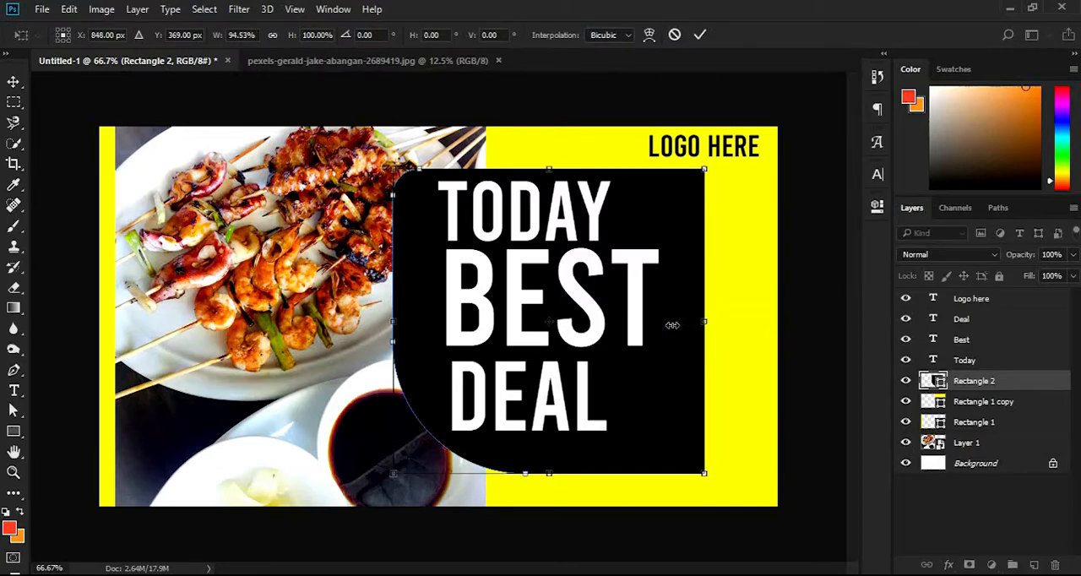
pyautogui.press('Return')
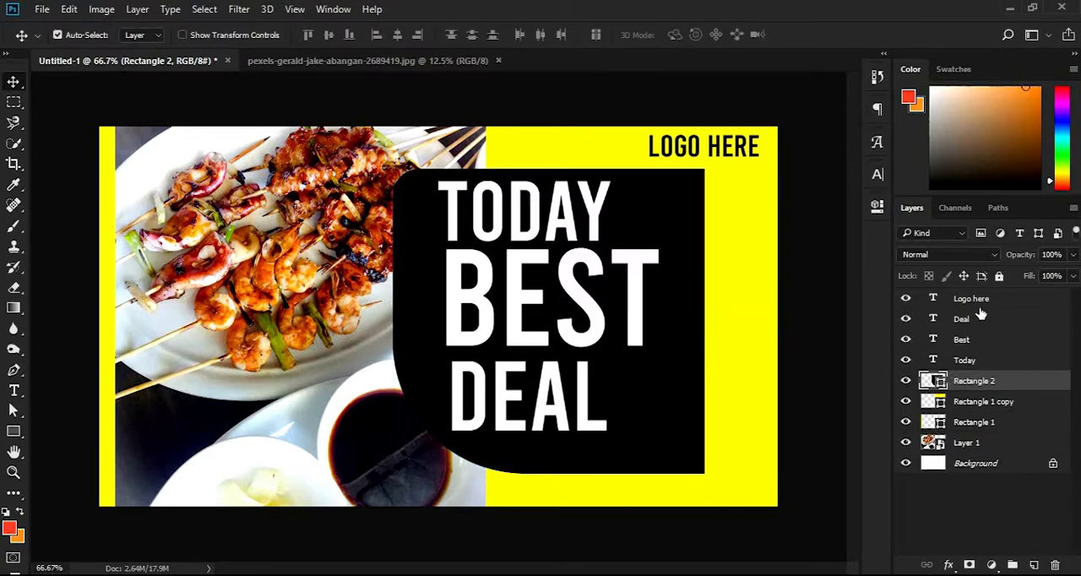
pyautogui.keyDown('shift'); pyautogui.click(961, 319); pyautogui.keyUp('shift')
pyautogui.moveTo(637, 299); pyautogui.dragTo(662, 303)
# Duplicate the black rounded shape, rotate the copy to -90° and scale it down to about 31%
pyautogui.click(714, 332)
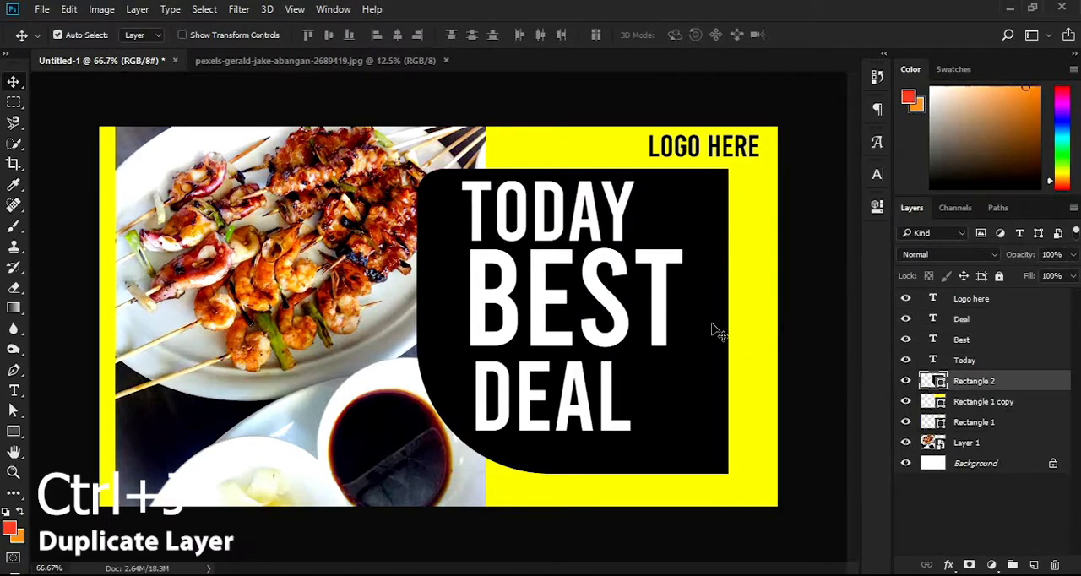
pyautogui.hotkey('ctrl', 'j')
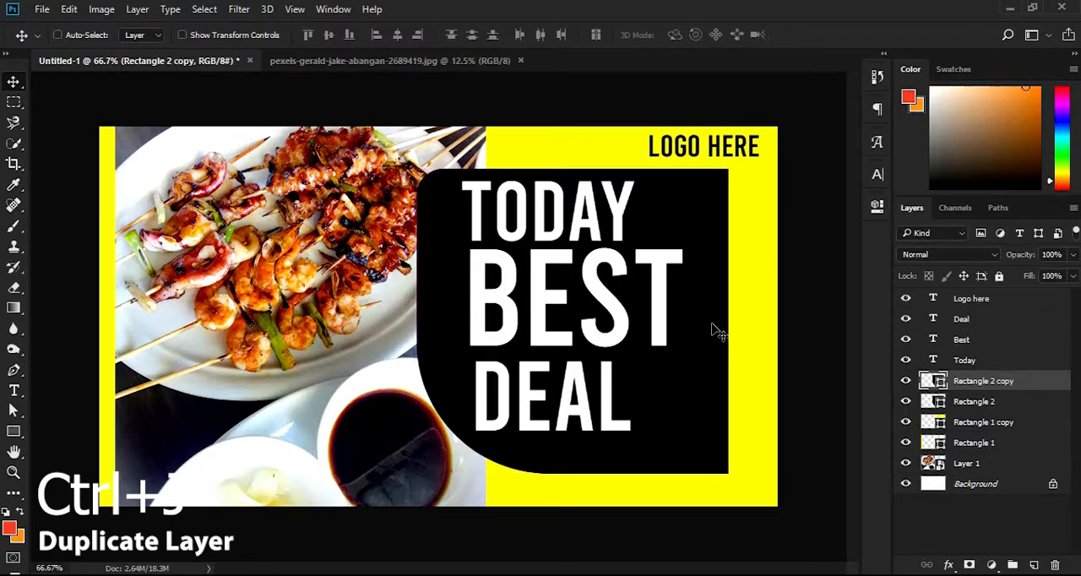
pyautogui.hotkey('ctrl', 't')
pyautogui.moveTo(756, 424); pyautogui.dragTo(756, 424)
pyautogui.moveTo(579, 150); pyautogui.dragTo(486, 163)
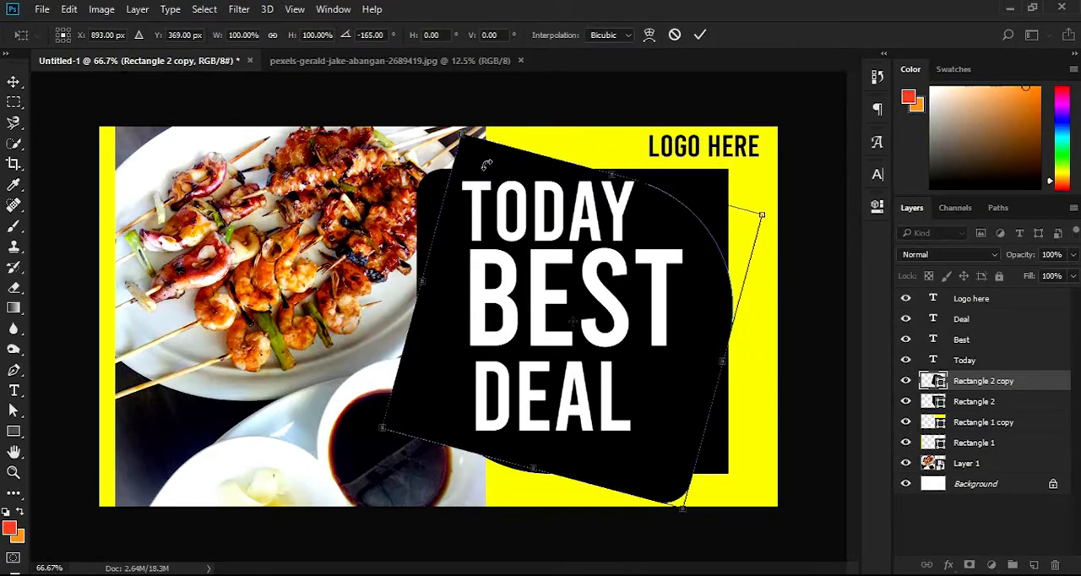
pyautogui.moveTo(442, 126); pyautogui.dragTo(583, 234)
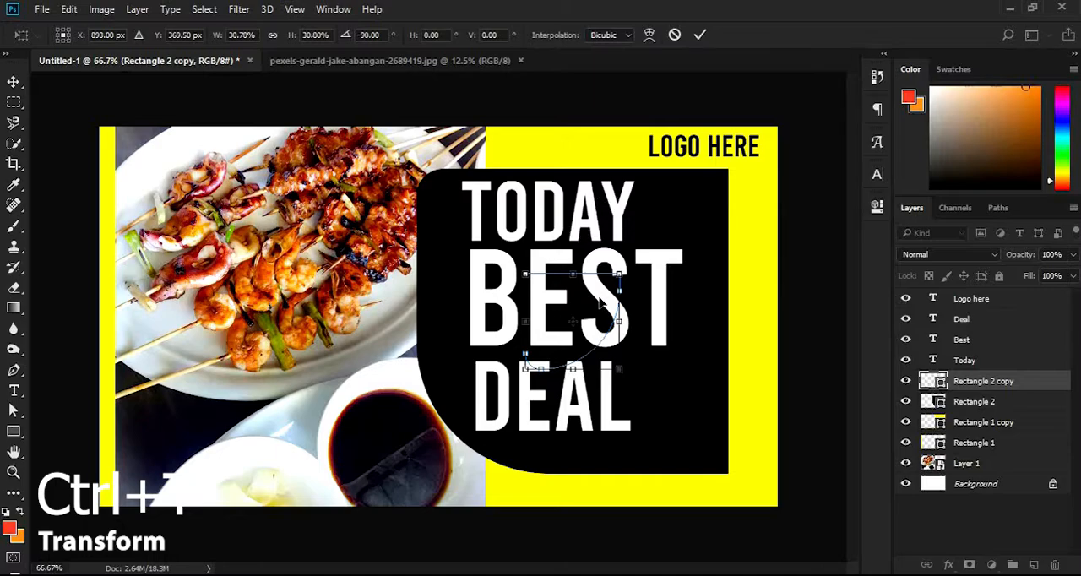
# Place the small shape copy over the large black shape's rounded lower-left corner, partly overlapping the photo
pyautogui.moveTo(607, 288); pyautogui.dragTo(455, 431)
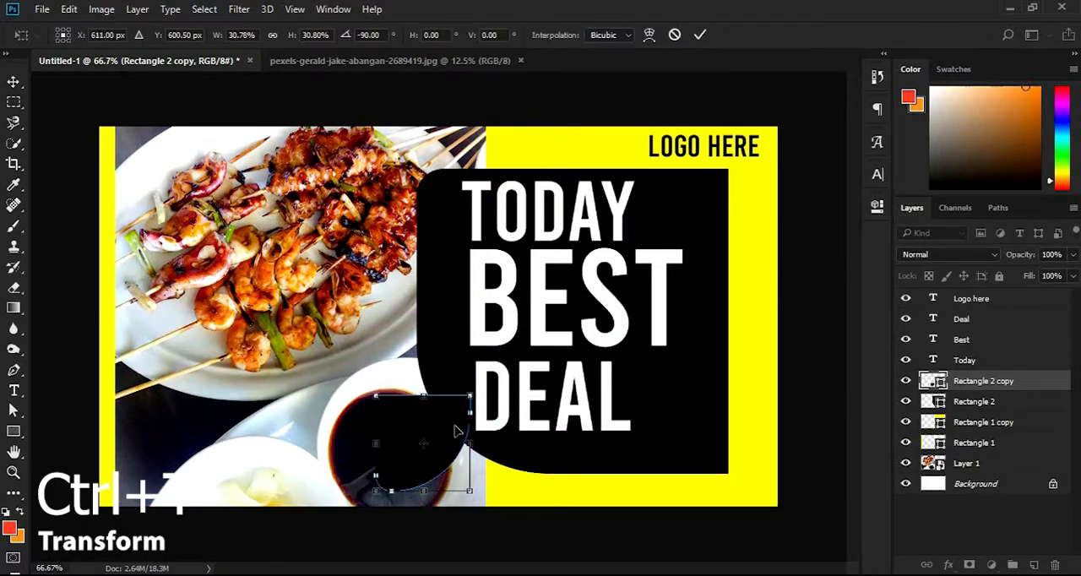
pyautogui.press('Return')
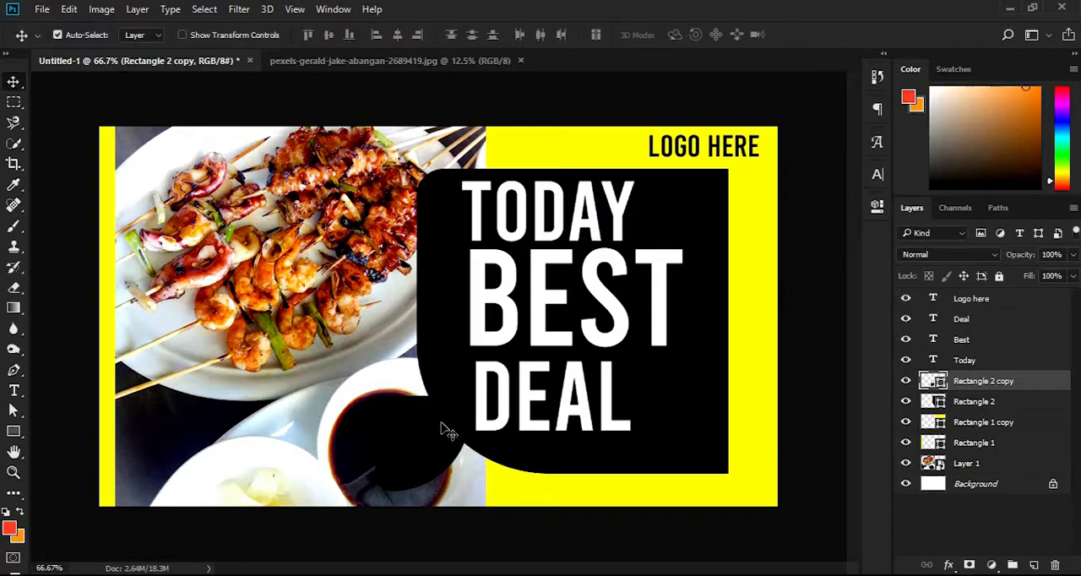
pyautogui.moveTo(441, 429); pyautogui.dragTo(475, 431)
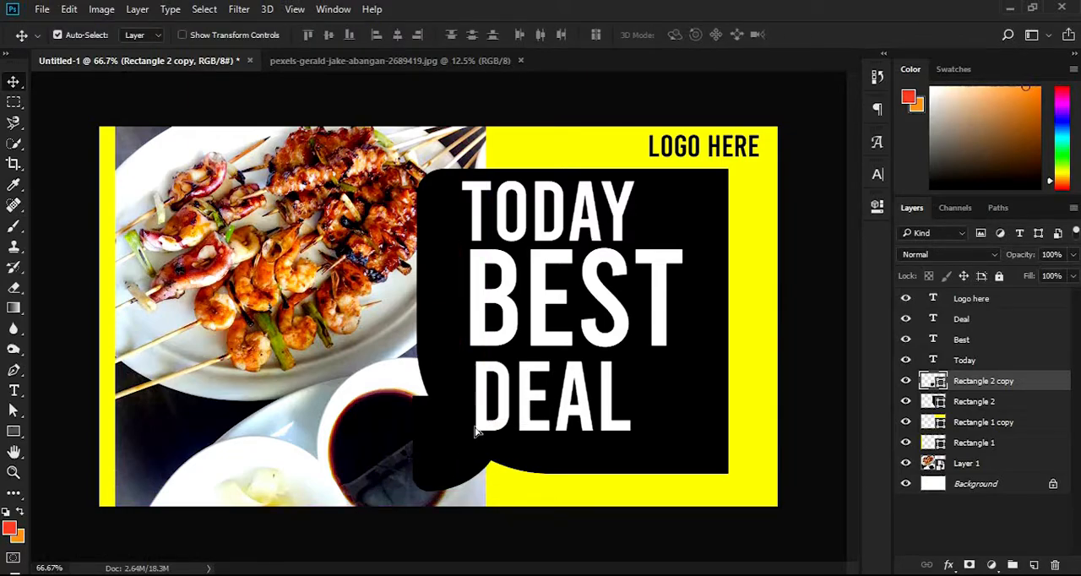
# Change the small shape copy's fill color to yellow
pyautogui.press('a')
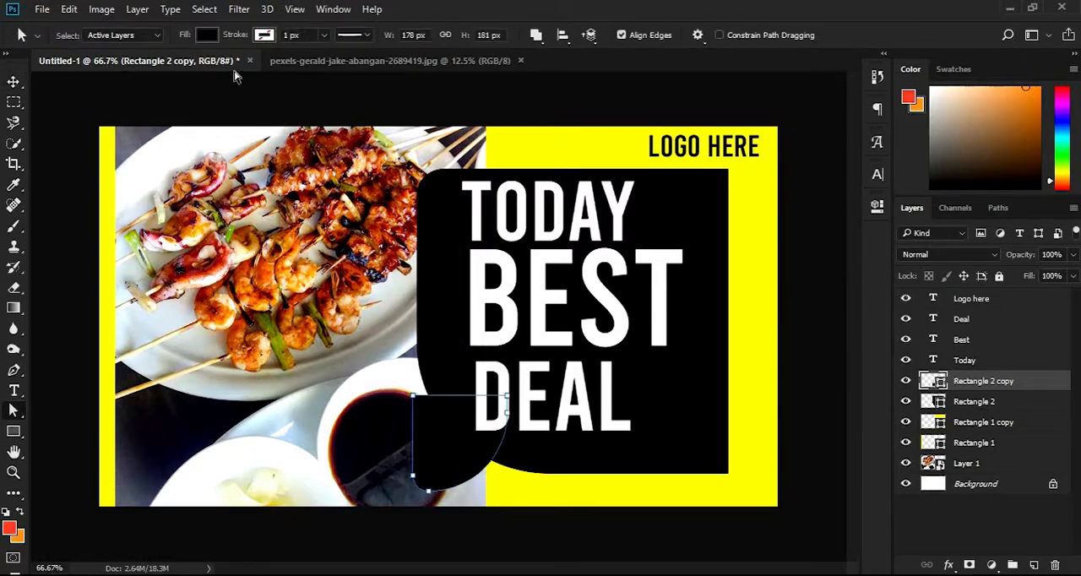
pyautogui.click(208, 35)
pyautogui.click(140, 117)
# Nudge the "Deal", "Best" and "Today" texts together slightly to the right
pyautogui.click(15, 82)
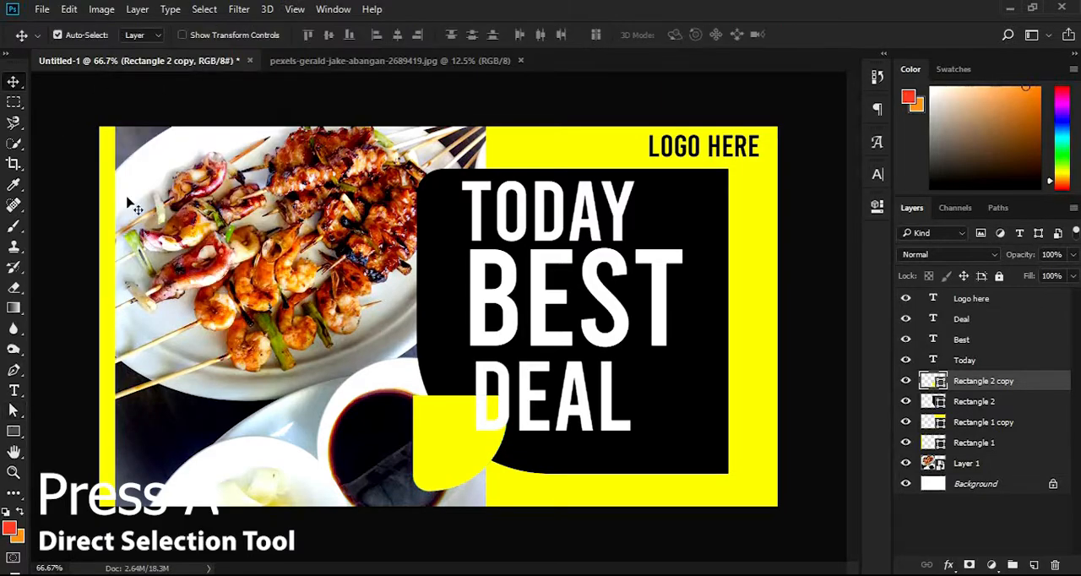
pyautogui.click(576, 415)
pyautogui.keyDown('shift'); pyautogui.click(616, 319); pyautogui.keyUp('shift')
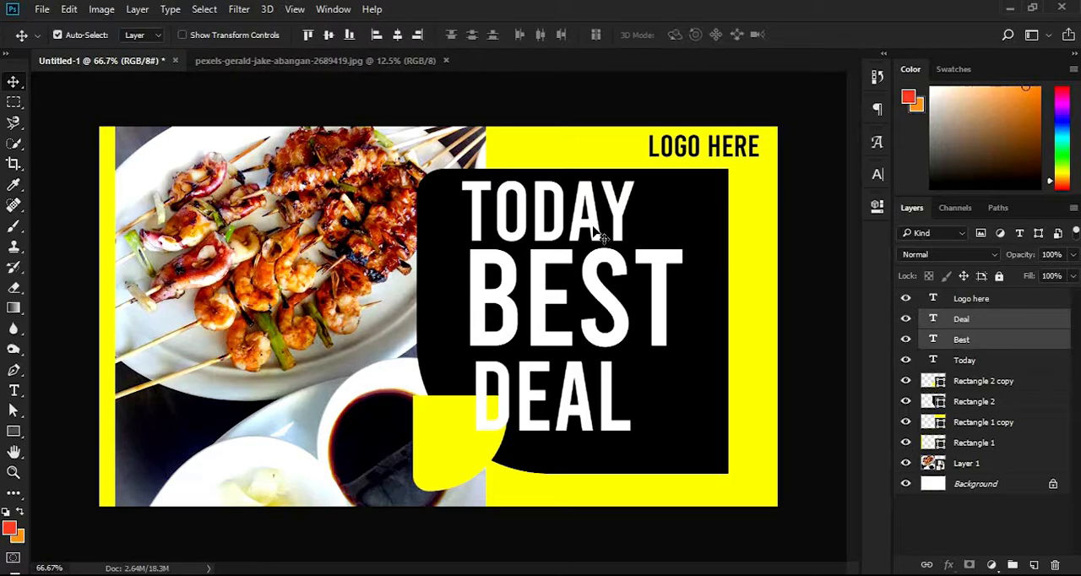
pyautogui.keyDown('shift'); pyautogui.click(598, 236); pyautogui.keyUp('shift')
pyautogui.press('Right')
pyautogui.press('Right')
pyautogui.press('Right')
pyautogui.press('Right')
pyautogui.press('Right')
pyautogui.press('Right')
pyautogui.press('Right')
pyautogui.press('Right')
pyautogui.press('Right')
pyautogui.press('Right')
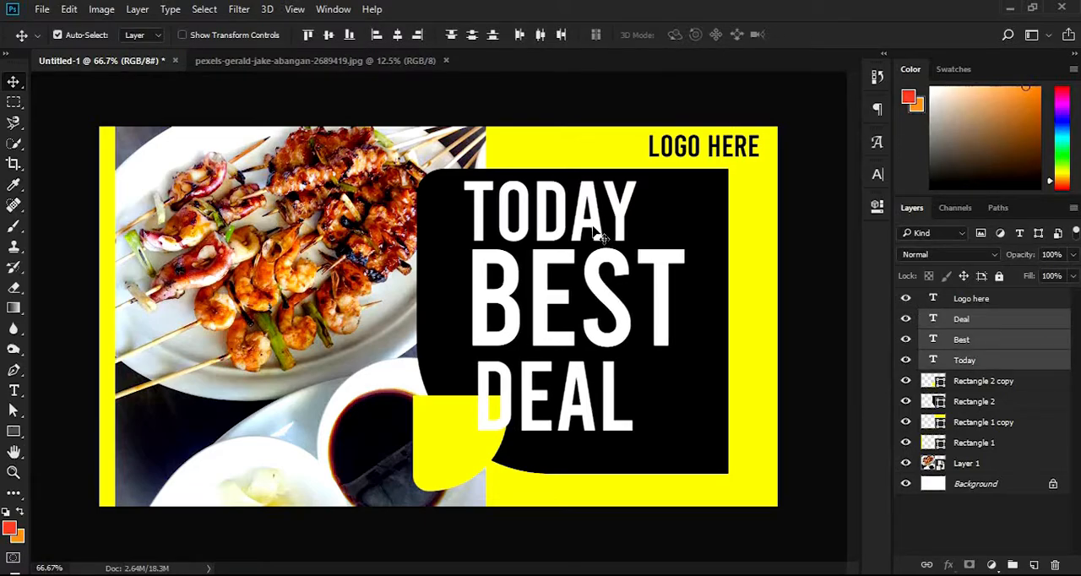
# Move the small yellow shape clear of the "DEAL" lettering and add a "50%" text above it
pyautogui.moveTo(448, 431); pyautogui.dragTo(404, 435)
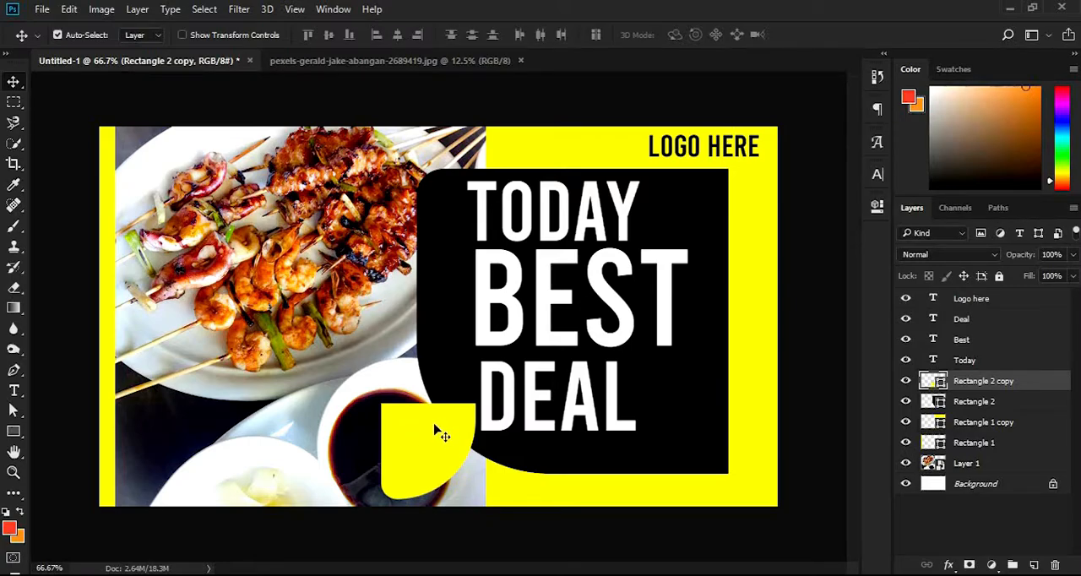
pyautogui.press('t')
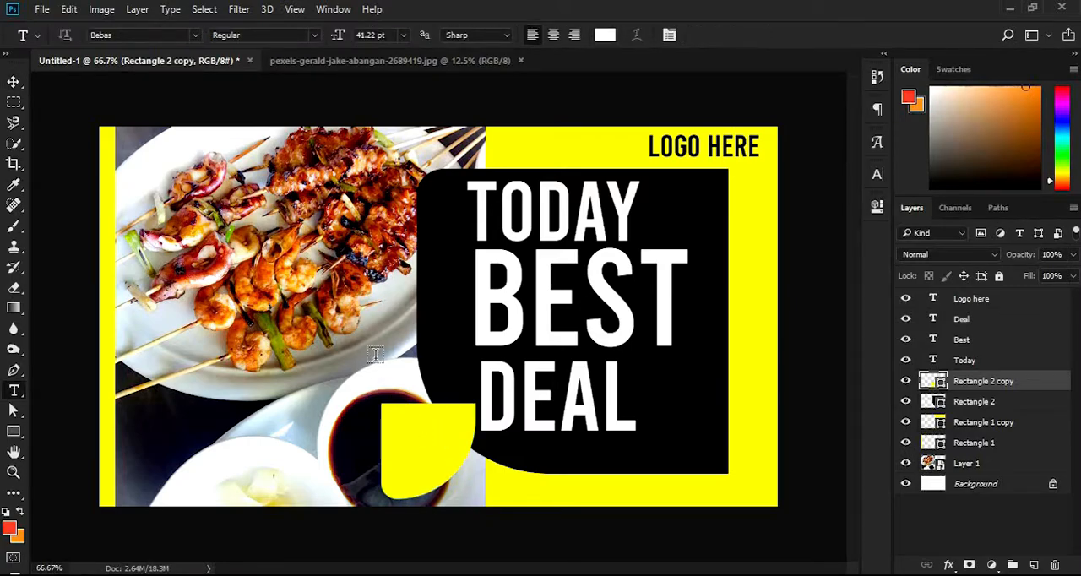
pyautogui.click(378, 363)
pyautogui.write('50')
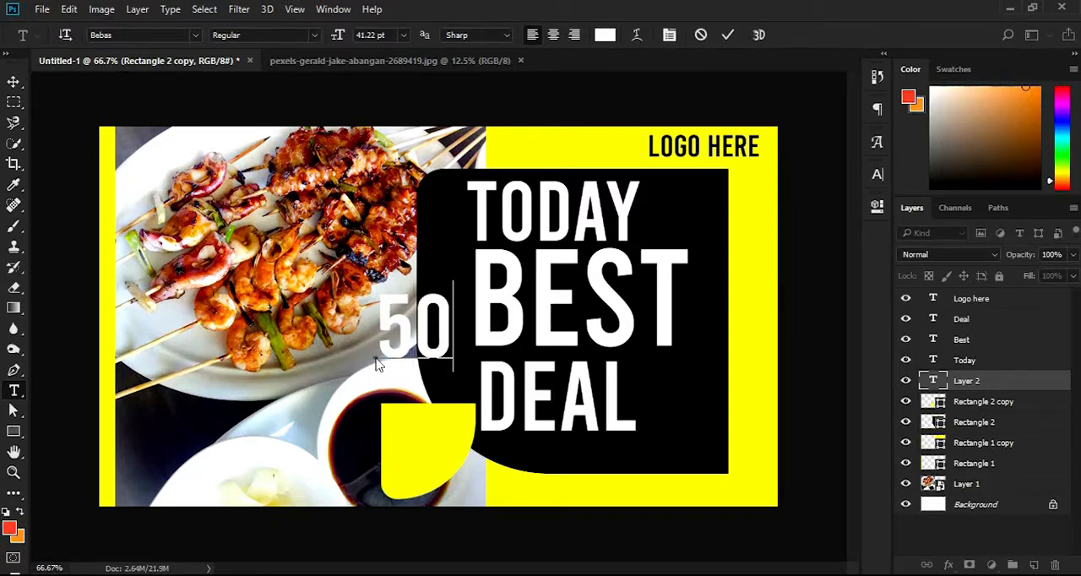
pyautogui.write('%')
pyautogui.hotkey('ctrl', 'Return')
# Scale the "50%" text down to about 15.91 pt and place it in the upper part of the small yellow shape
pyautogui.hotkey('ctrl', 't')
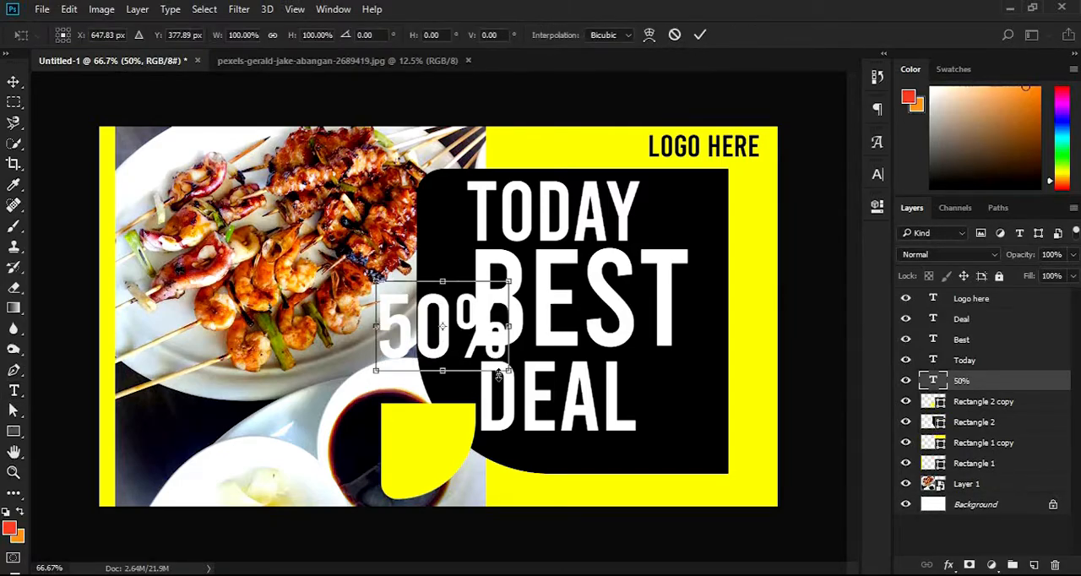
pyautogui.moveTo(496, 372); pyautogui.dragTo(445, 431)
pyautogui.press('Return')
# Add an "Off" text, scale it down and place it directly beneath "50%" on the small yellow shape
pyautogui.press('t')
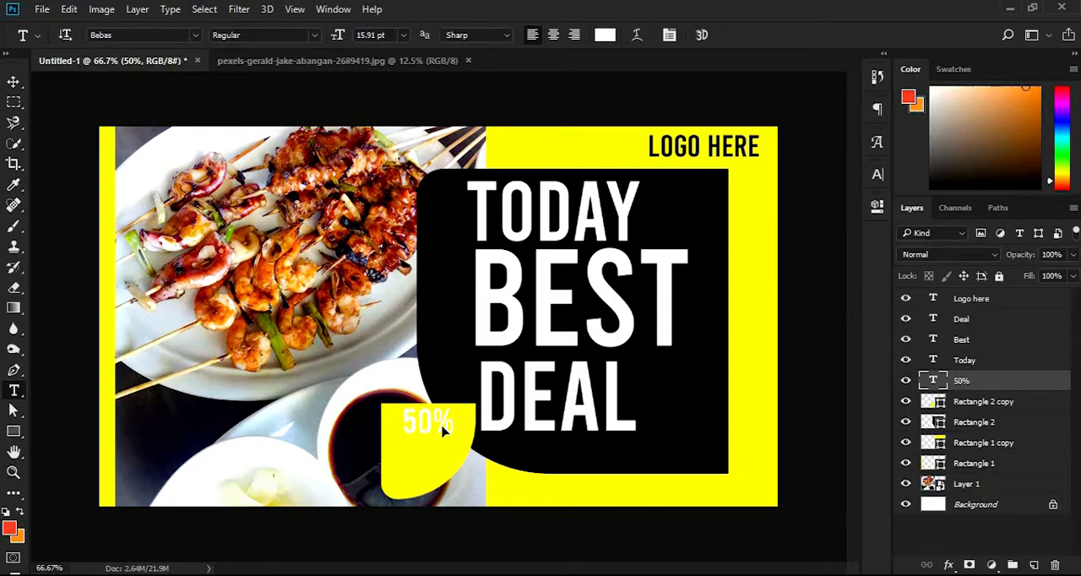
pyautogui.click(332, 412)
pyautogui.write('OFF')
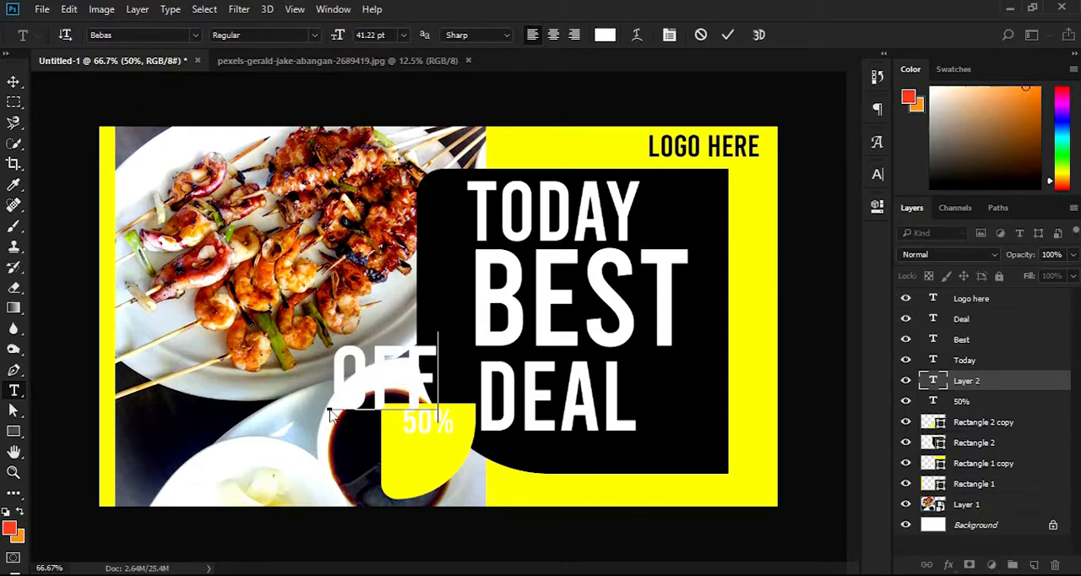
pyautogui.hotkey('ctrl', 'Return')
pyautogui.hotkey('ctrl', 't')
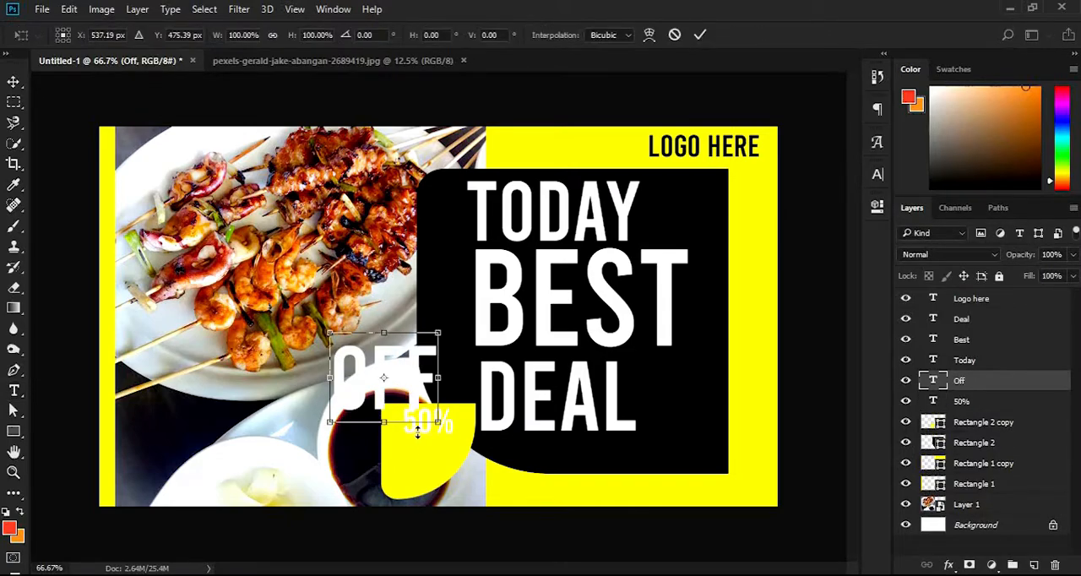
pyautogui.moveTo(434, 419); pyautogui.dragTo(437, 452)
pyautogui.press('Return')
# Change the text color of "50%" and "Off" together to black (000000)
pyautogui.press('v')
pyautogui.keyDown('shift'); pyautogui.click(971, 402); pyautogui.keyUp('shift')
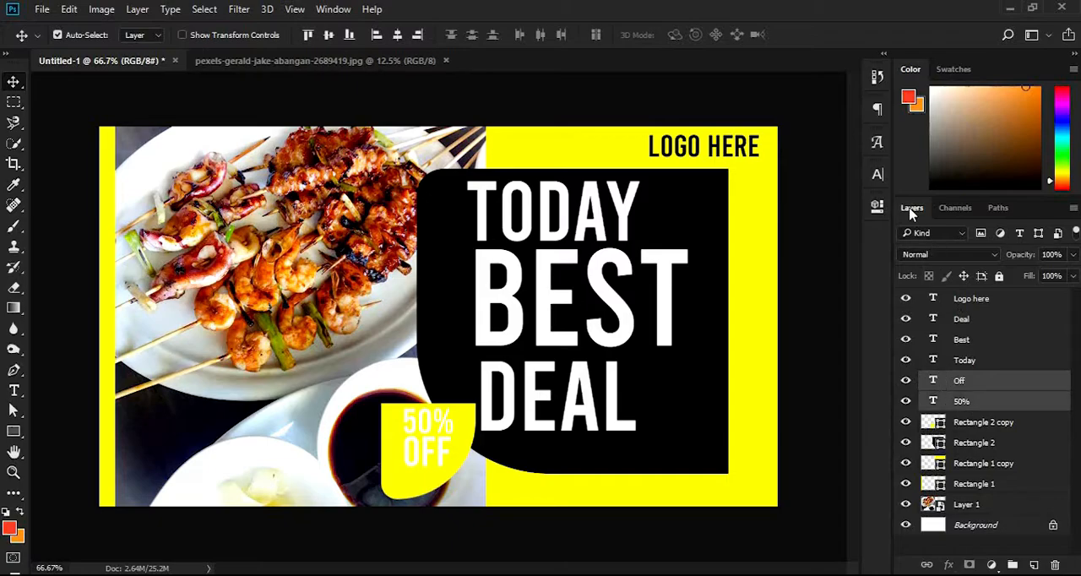
pyautogui.click(877, 176)
pyautogui.click(833, 278)
pyautogui.moveTo(697, 283); pyautogui.dragTo(627, 458)
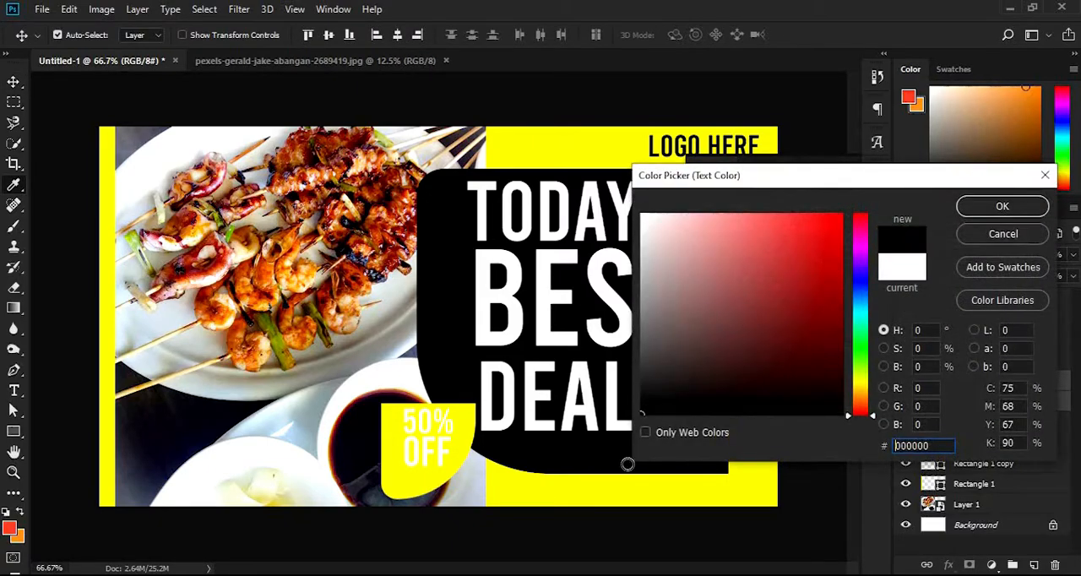
pyautogui.press('Return')
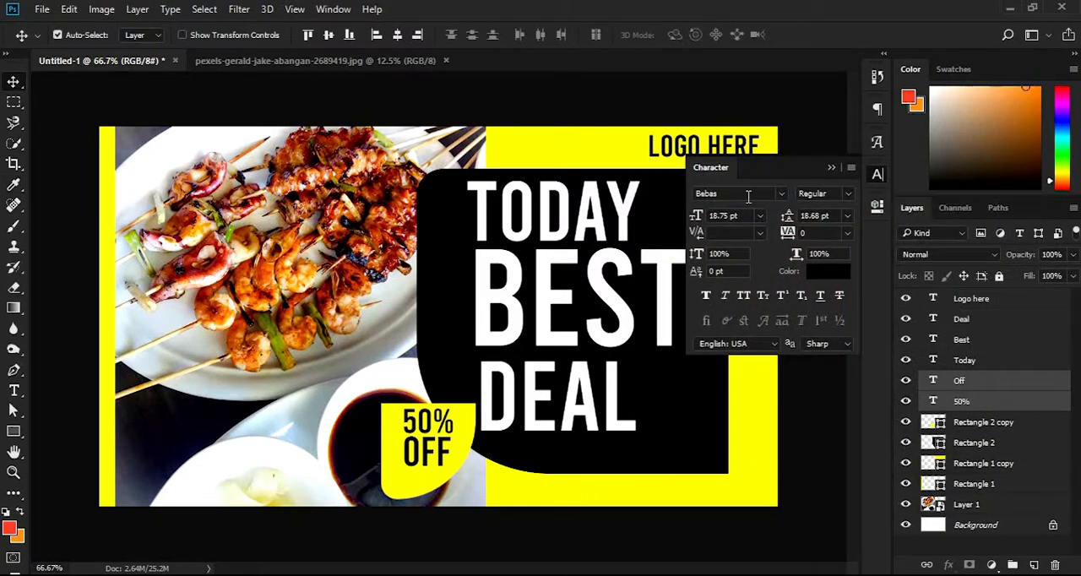
# Set the font of the "50%" and "Off" texts to Gotham Medium
pyautogui.write('gotham')
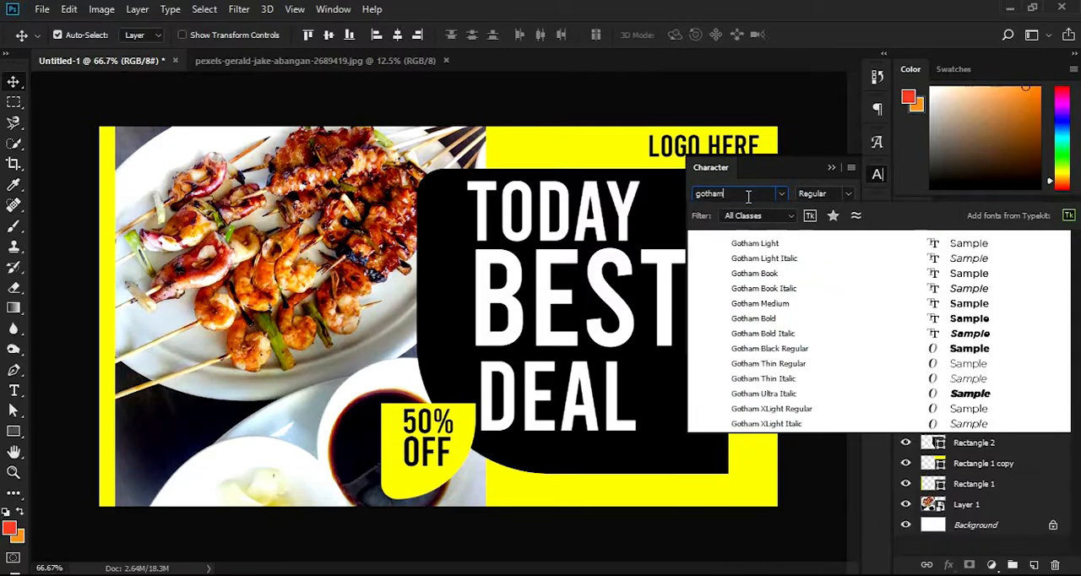
pyautogui.write(' med')
pyautogui.press('Return')
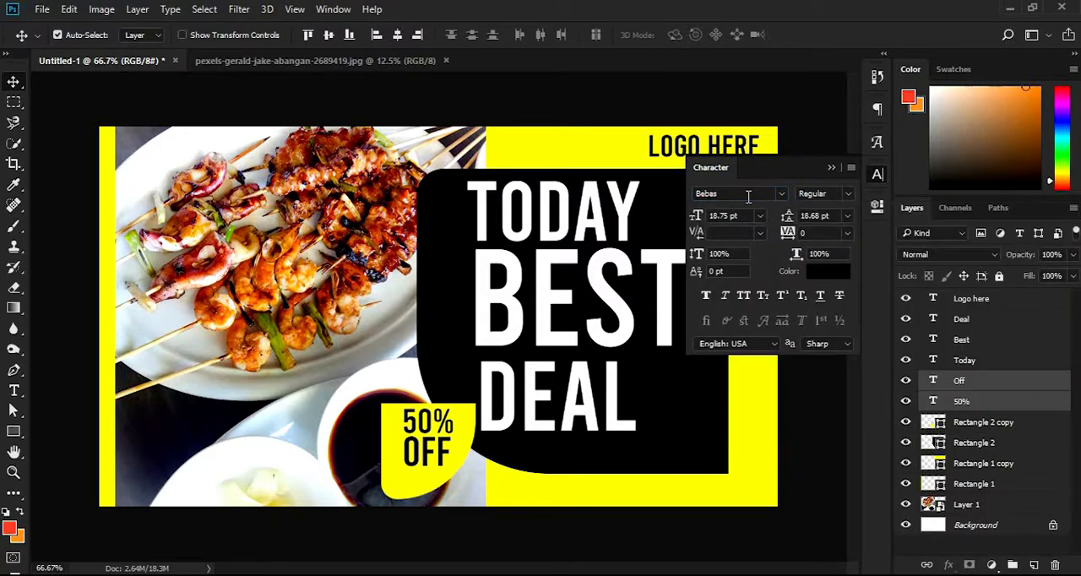
# Scale the "50%" and "Off" texts down together so they fit inside the small yellow shape
pyautogui.click(432, 424)
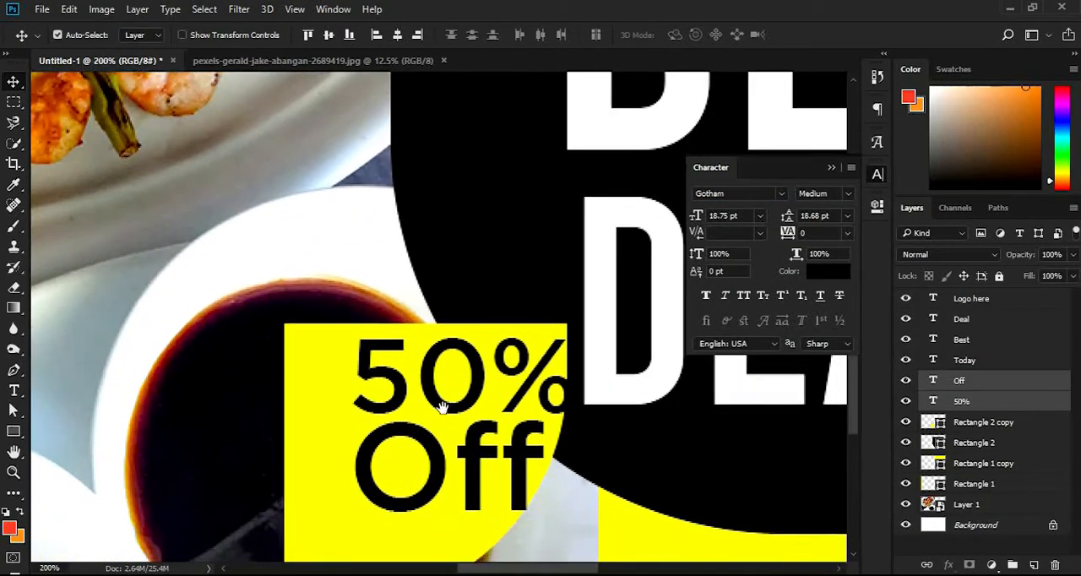
pyautogui.hotkey('ctrl', 't')
pyautogui.moveTo(575, 510); pyautogui.dragTo(475, 456)
pyautogui.press('Return')
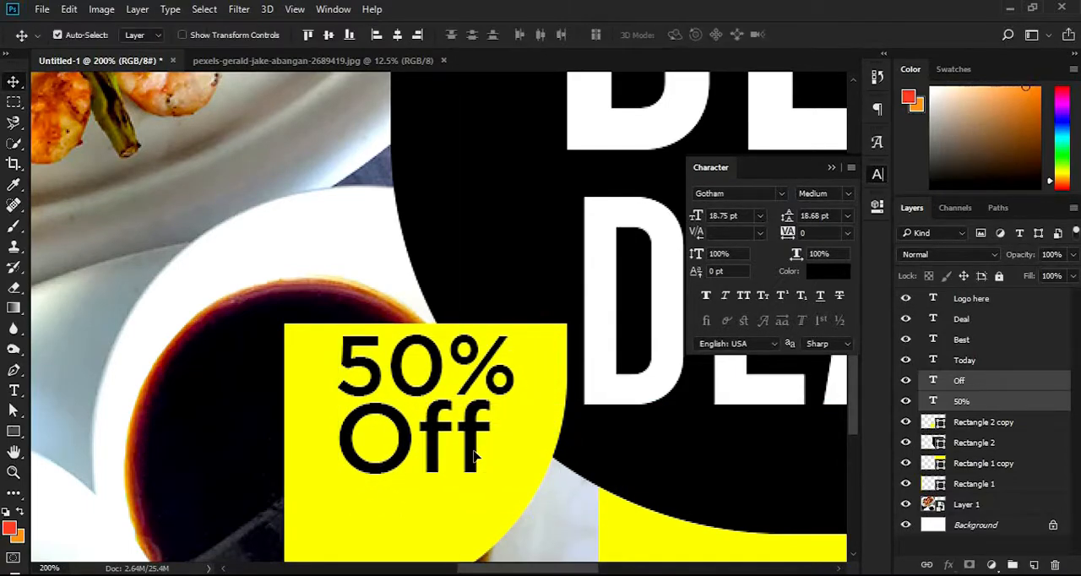
# Set both discount texts in all caps and shift them slightly left and down within the yellow shape
pyautogui.click(743, 295)
pyautogui.moveTo(490, 452); pyautogui.dragTo(466, 460)
# Enlarge the "50%" text alone to 113% so its width matches the "OFF" line
pyautogui.click(977, 400)
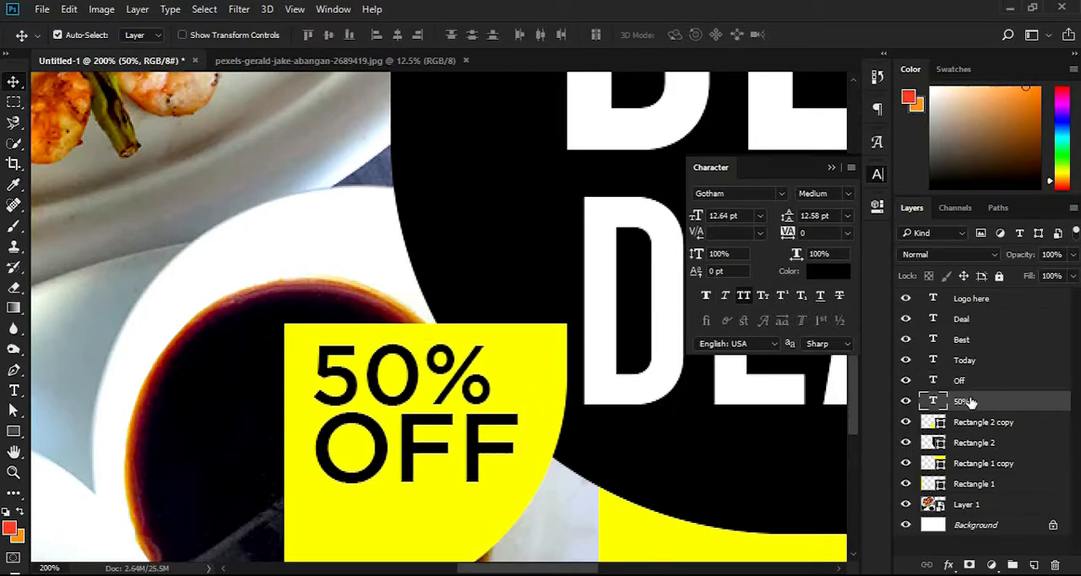
pyautogui.hotkey('ctrl', 't')
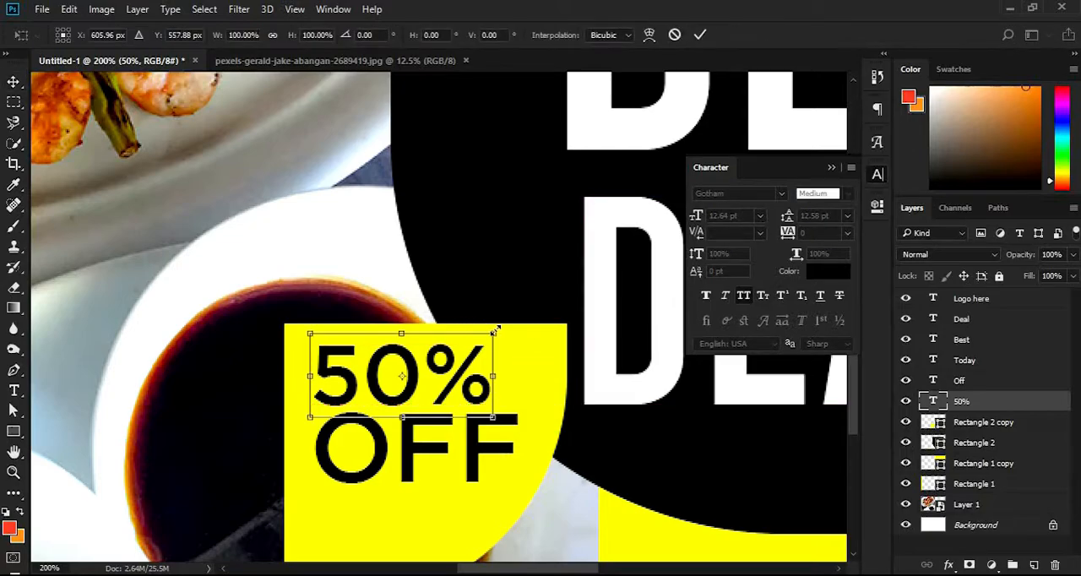
pyautogui.moveTo(496, 329); pyautogui.dragTo(525, 331)
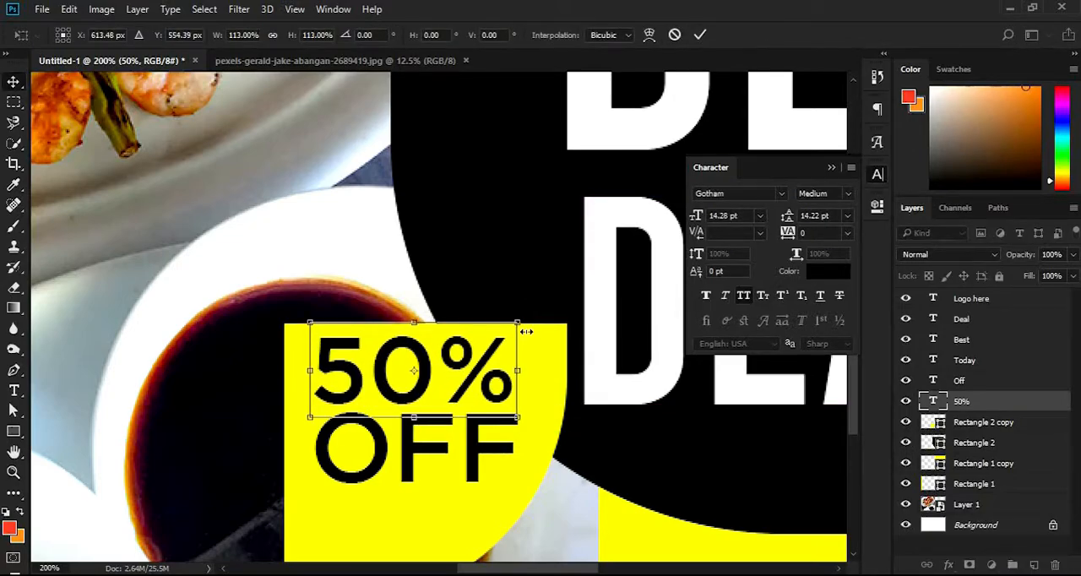
pyautogui.press('Return')
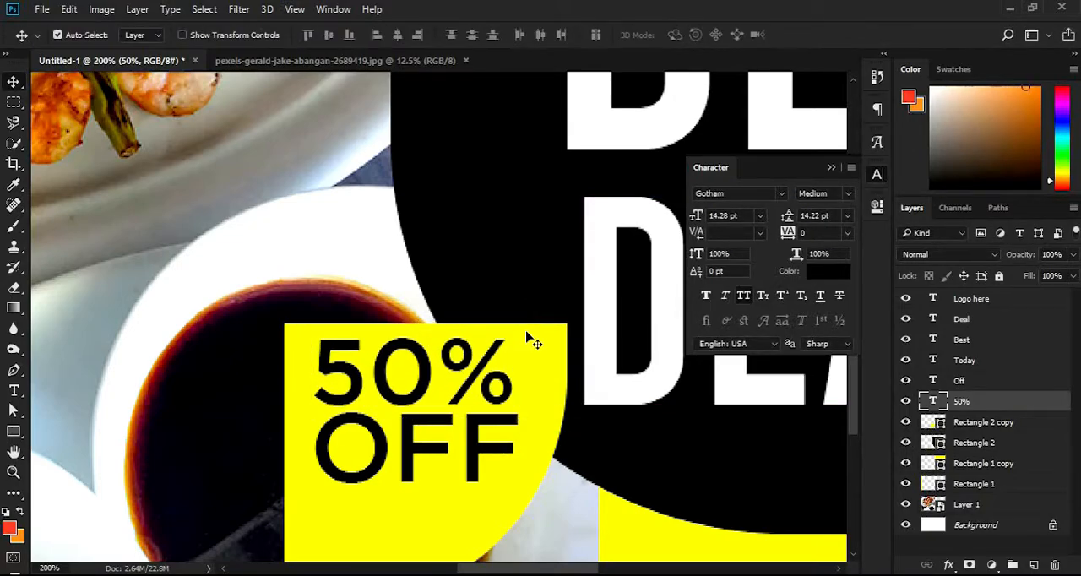
# Add a "Limited Offer" text starting beside the small yellow shape
pyautogui.moveTo(437, 413); pyautogui.dragTo(419, 383)
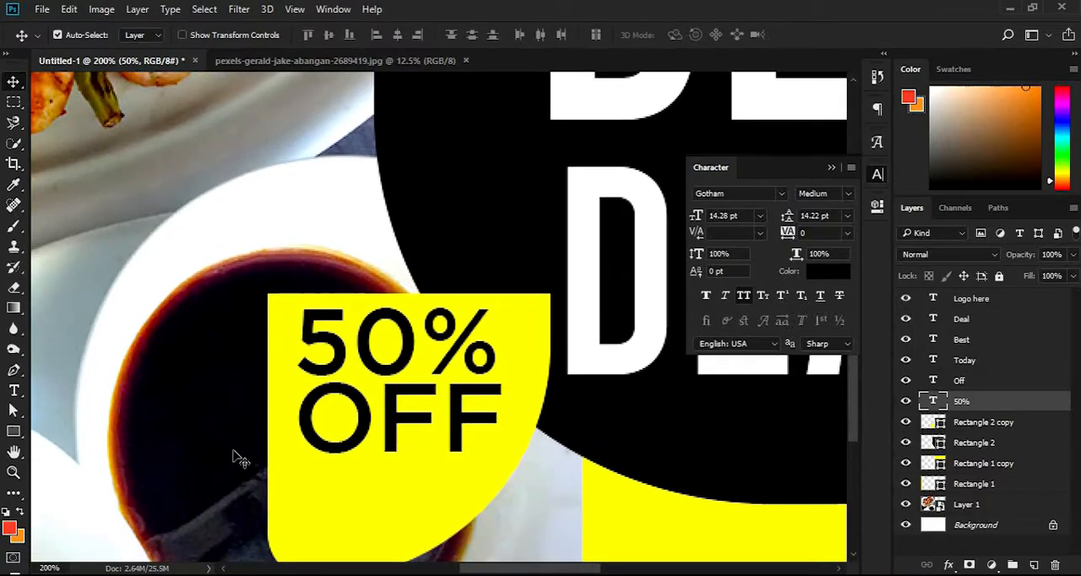
pyautogui.press('t')
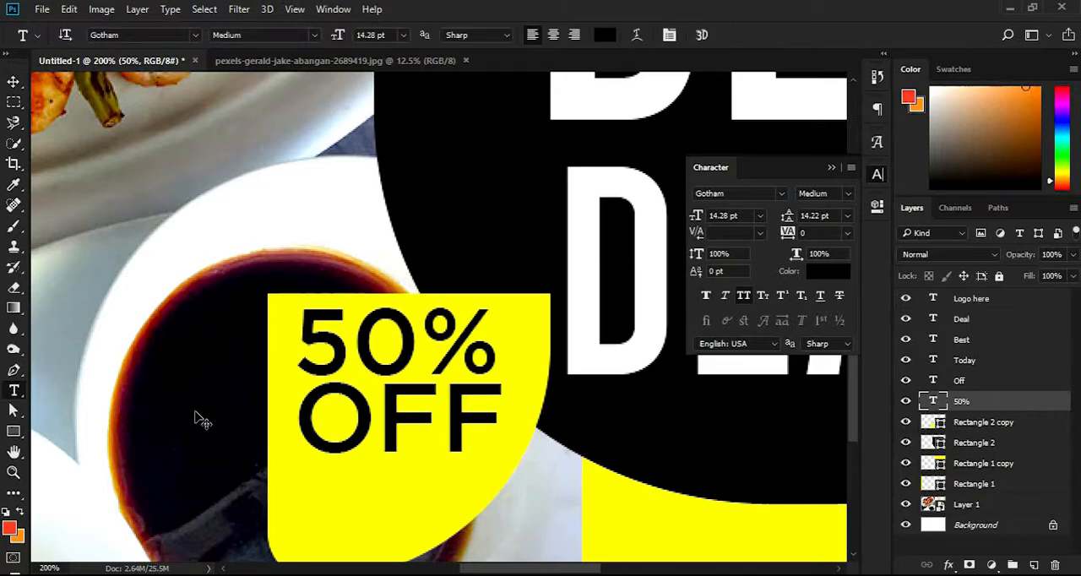
pyautogui.click(211, 415)
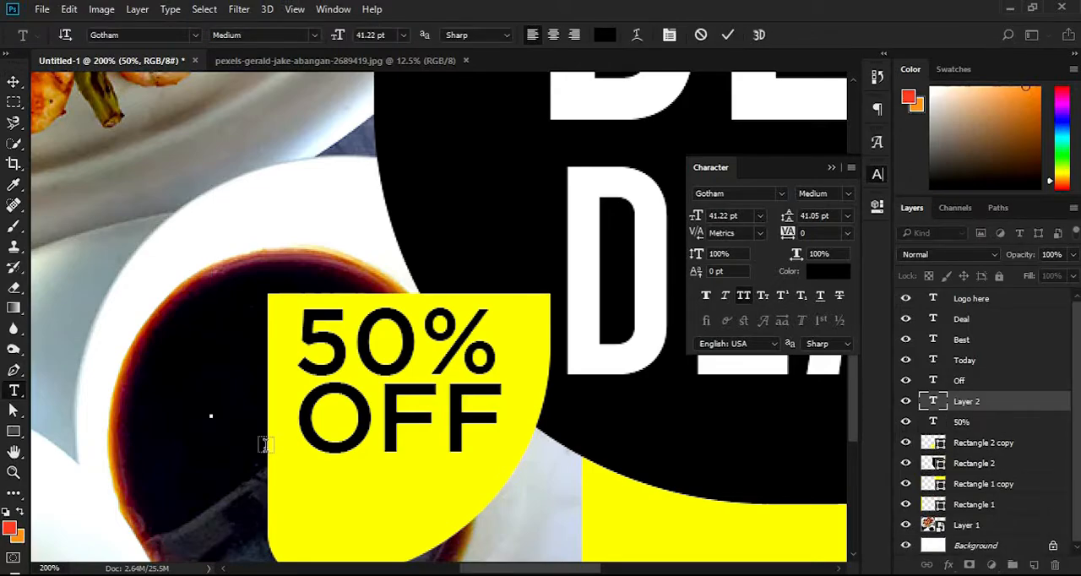
pyautogui.write('Limi')
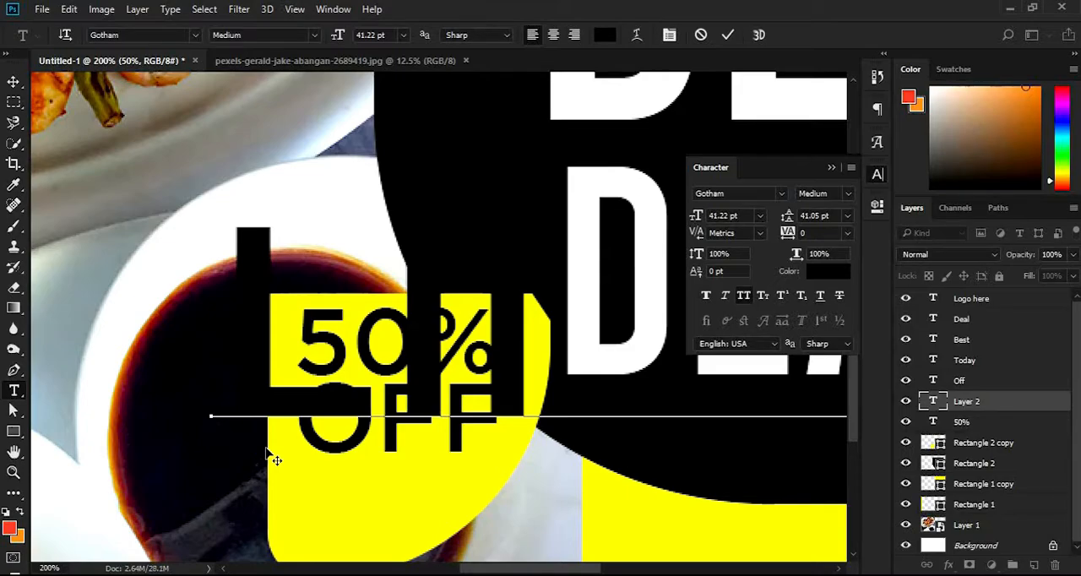
pyautogui.hotkey('ctrl', 'Return')
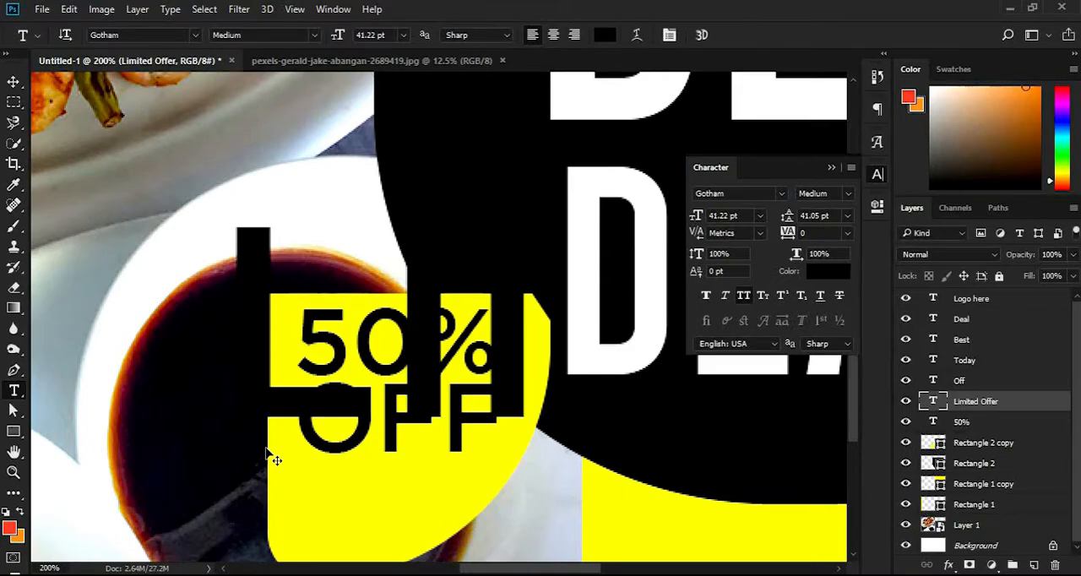
# Scale the "Limited Offer" text down to about 3.68 pt and place it beneath "OFF", matching the width of the discount lines
pyautogui.hotkey('ctrl', 't')
pyautogui.keyDown('alt'); pyautogui.click(318, 362); pyautogui.keyUp('alt')
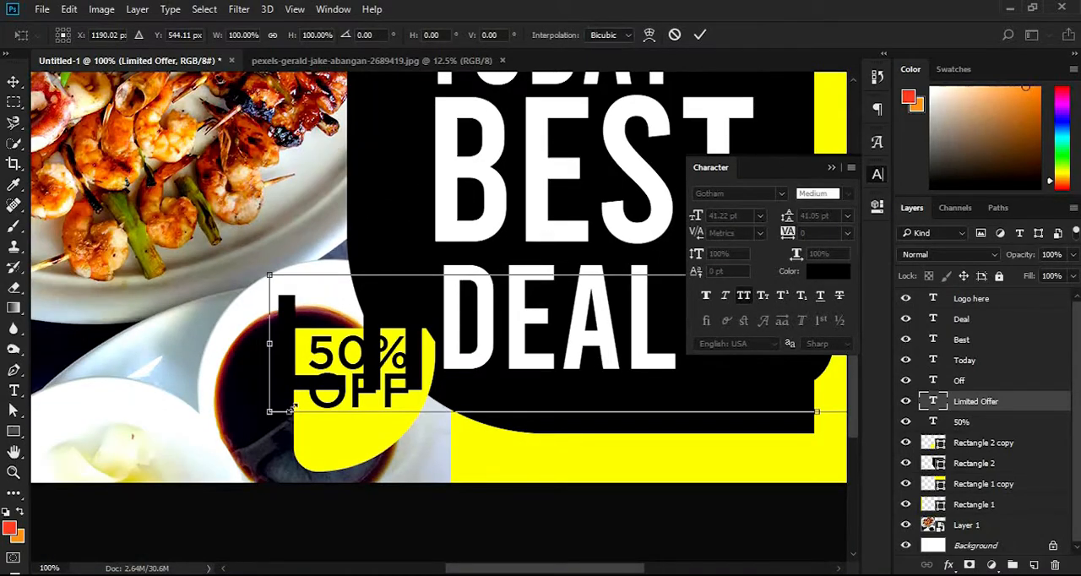
pyautogui.moveTo(255, 414); pyautogui.dragTo(550, 351)
pyautogui.moveTo(637, 332); pyautogui.dragTo(326, 400)
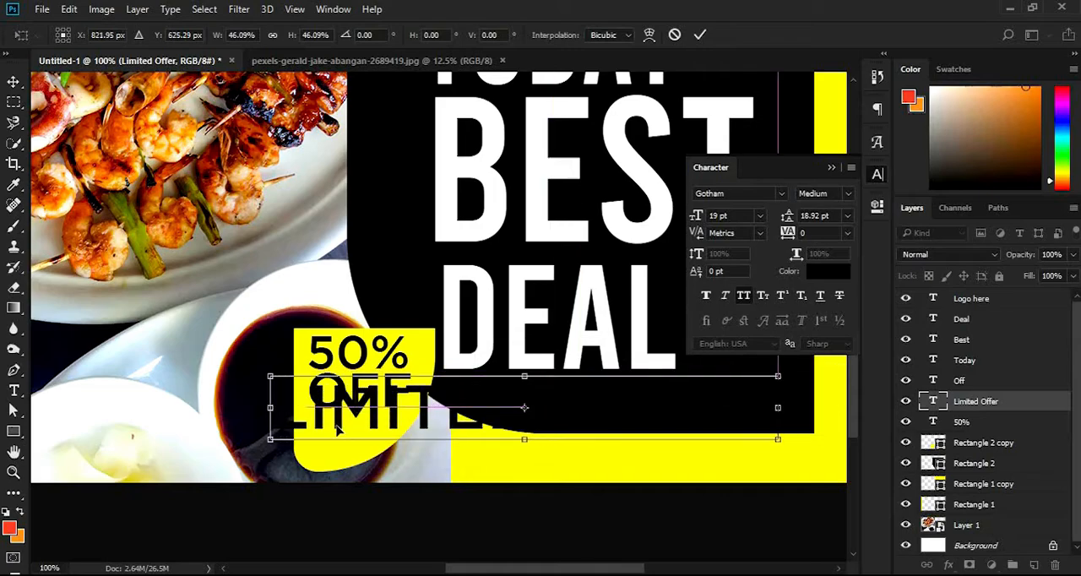
pyautogui.moveTo(269, 440); pyautogui.dragTo(334, 429)
pyautogui.moveTo(471, 433); pyautogui.dragTo(408, 428)
pyautogui.press('Return')
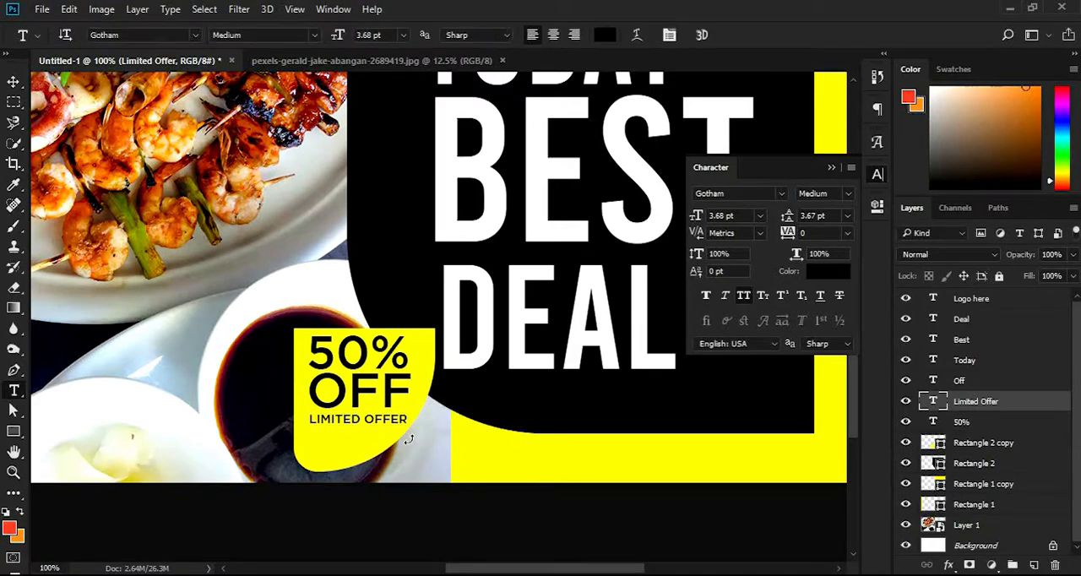
# Nudge the "Limited Offer" text slightly down and close the character settings
pyautogui.press('v')
pyautogui.press('Down')
pyautogui.press('Down')
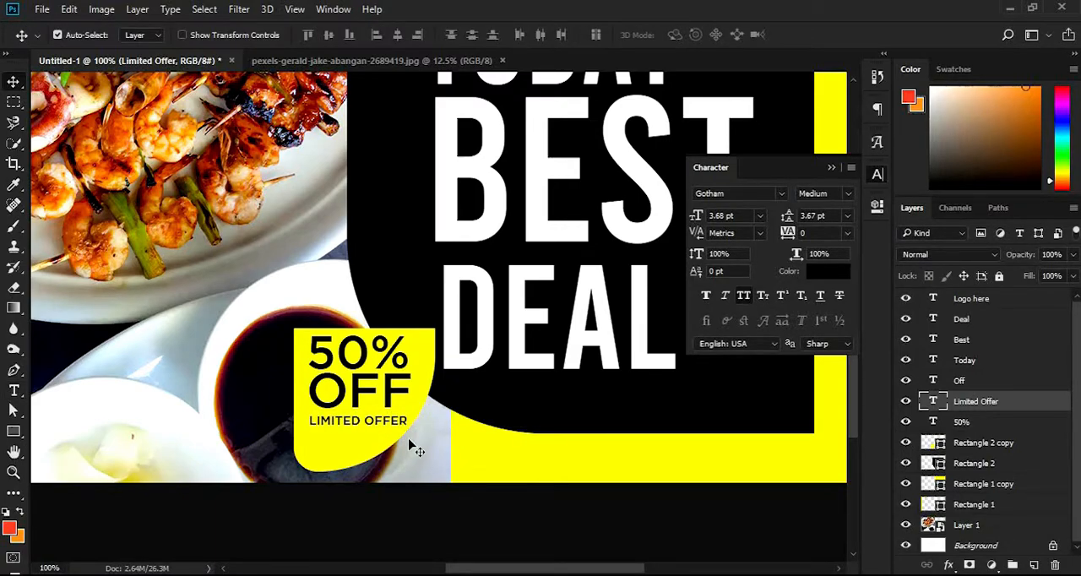
pyautogui.keyDown('alt'); pyautogui.click(639, 403); pyautogui.keyUp('alt')
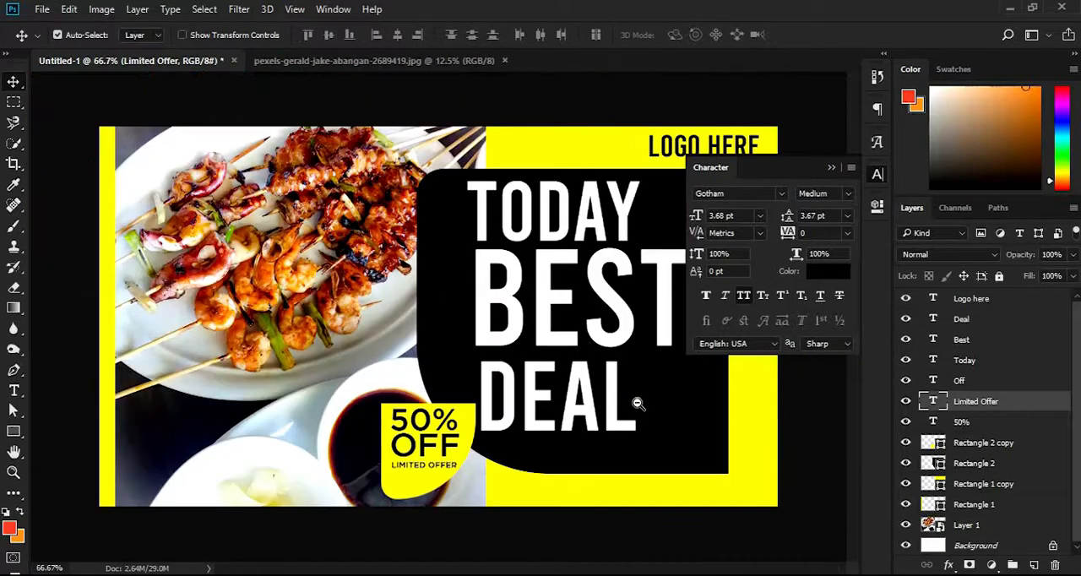
pyautogui.click(834, 168)
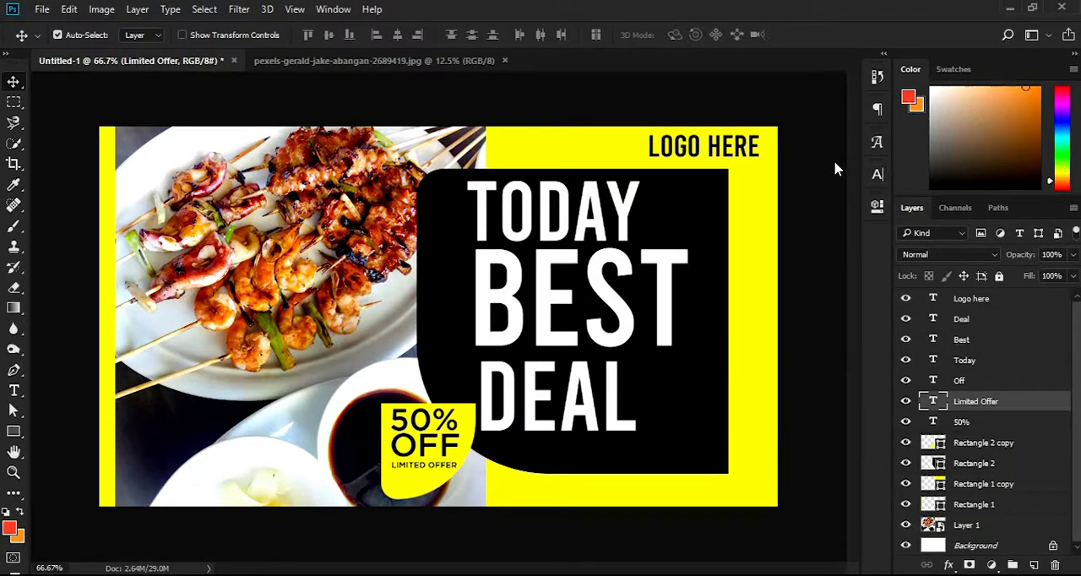